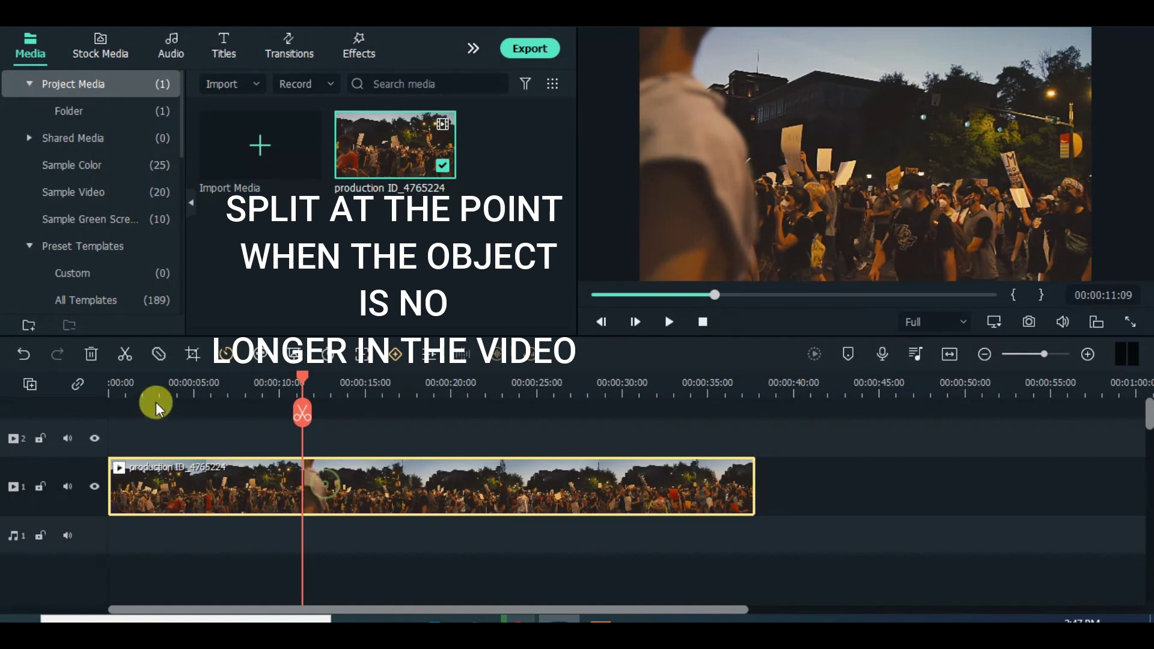
- Split the crowd clip on the video track at 00:00:11:09 and again at 00:00:19:05
click(125, 354)
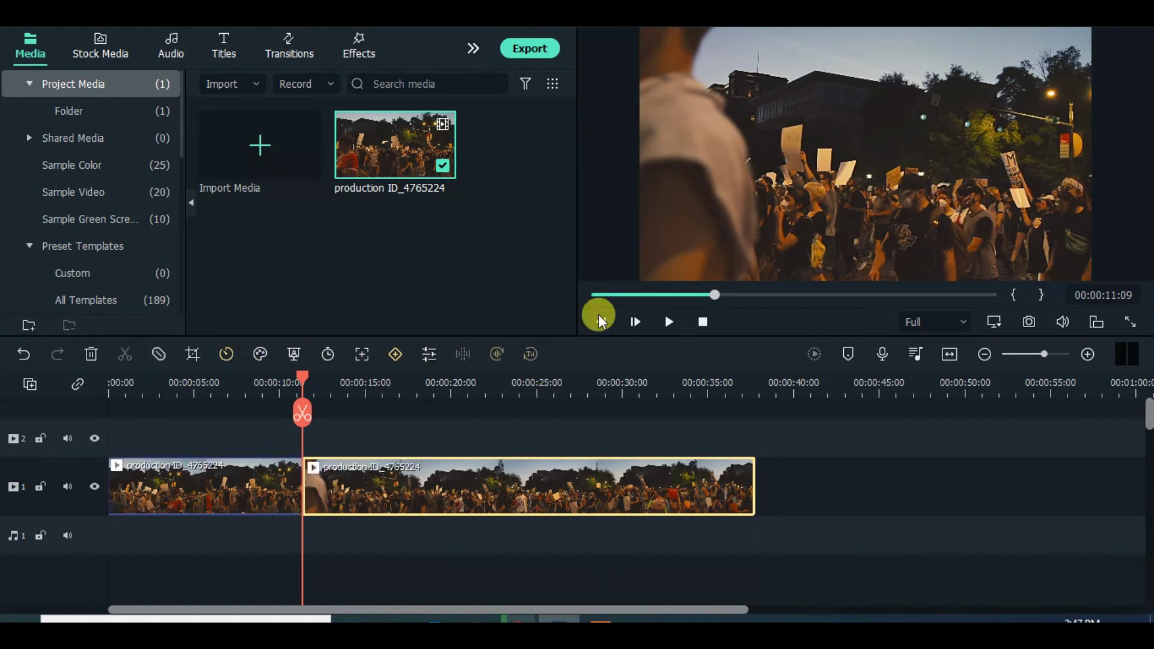
click(669, 322)
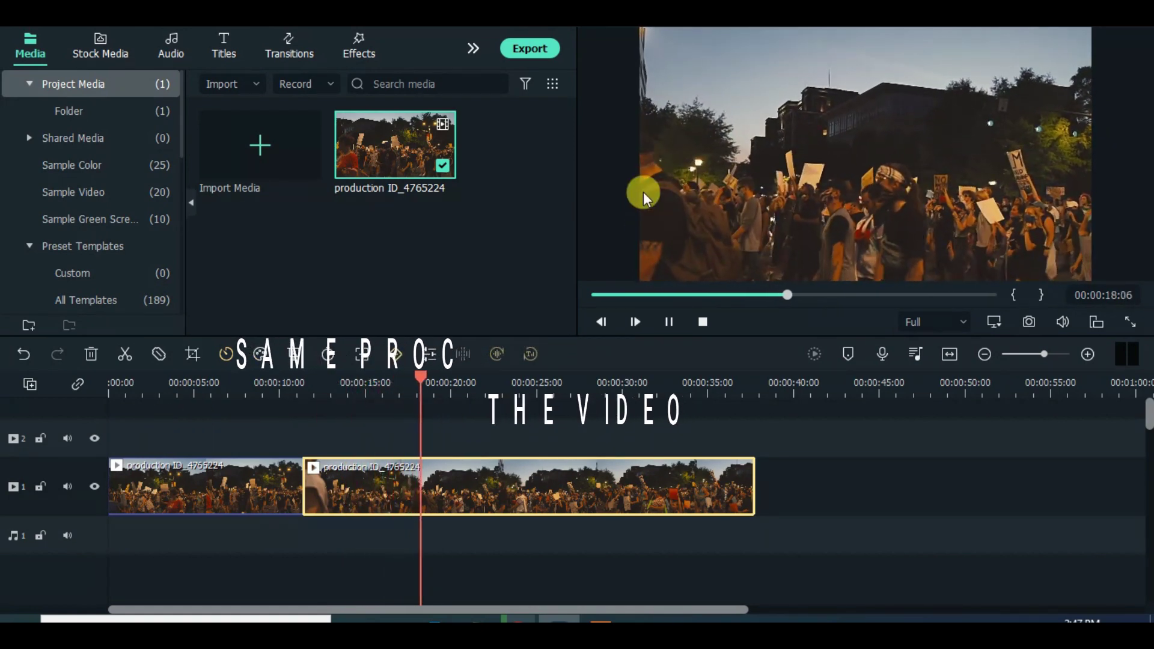
click(668, 325)
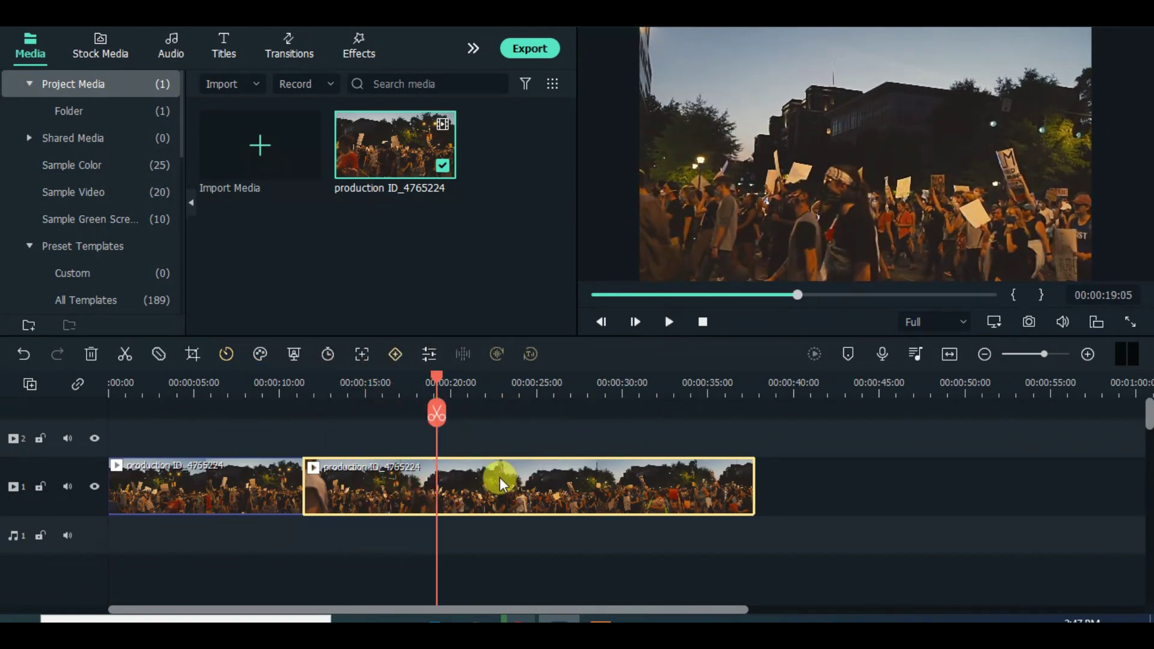
click(127, 352)
click(702, 322)
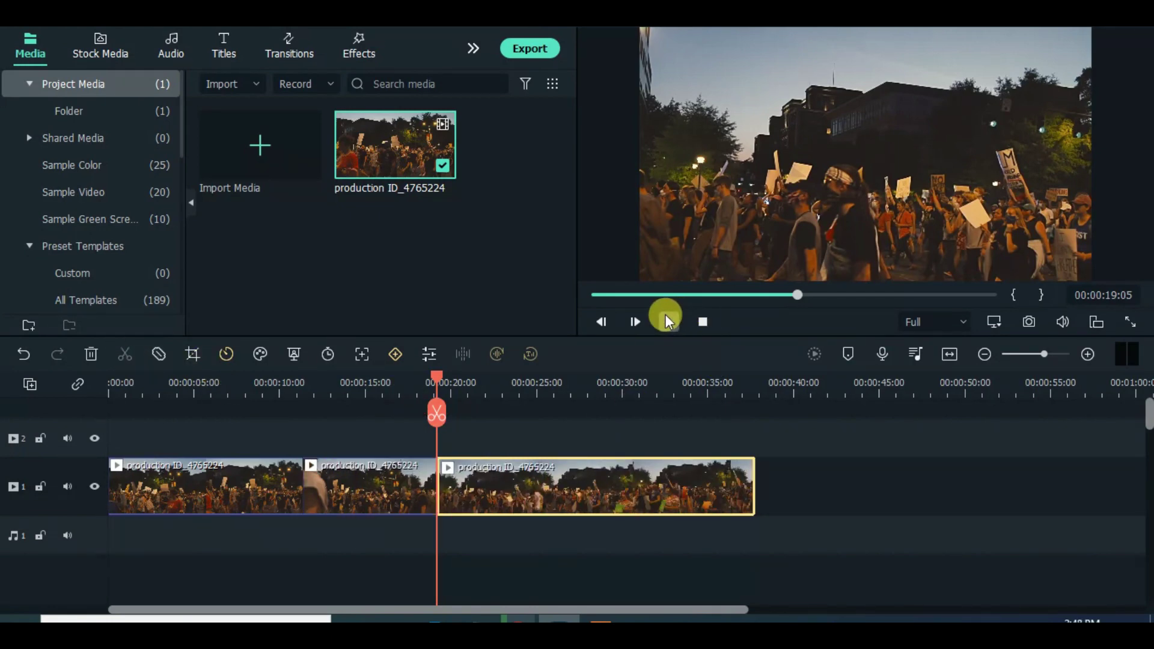
- Split the last segment at 00:00:23:16 and delete the footage after that point
click(668, 321)
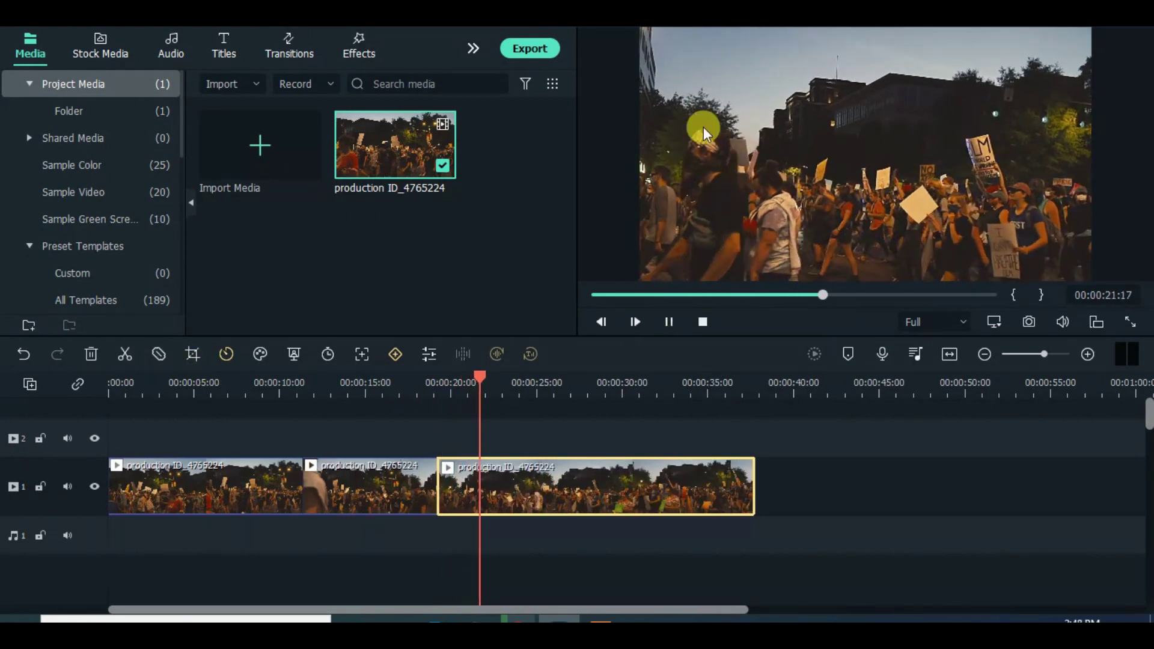
click(665, 325)
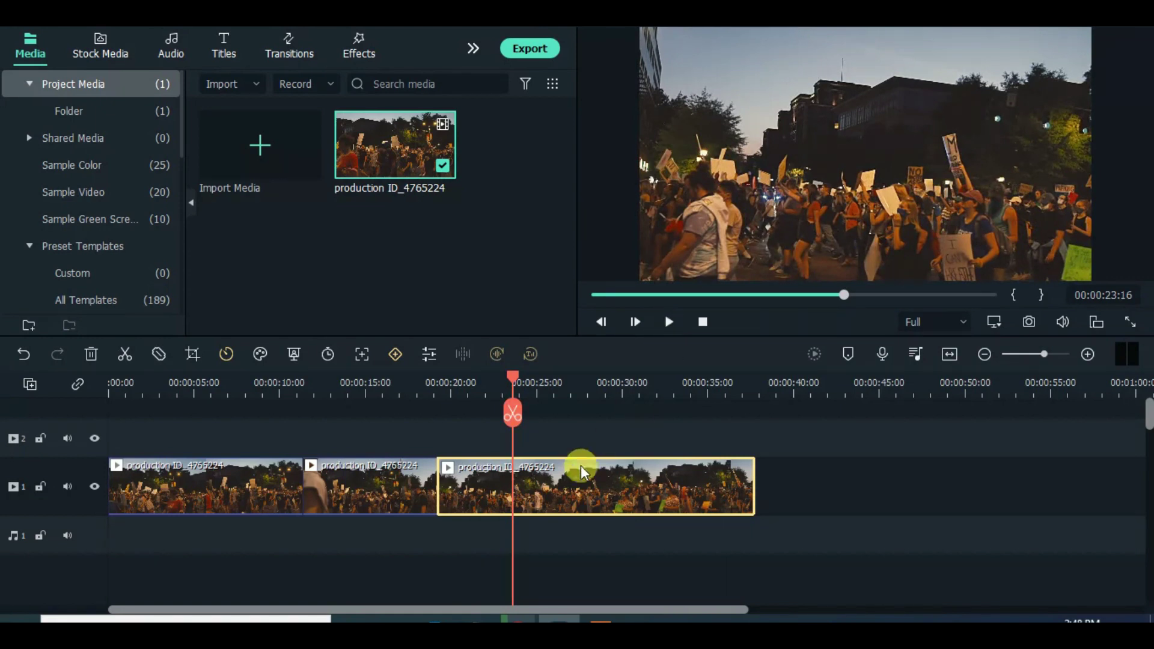
click(126, 354)
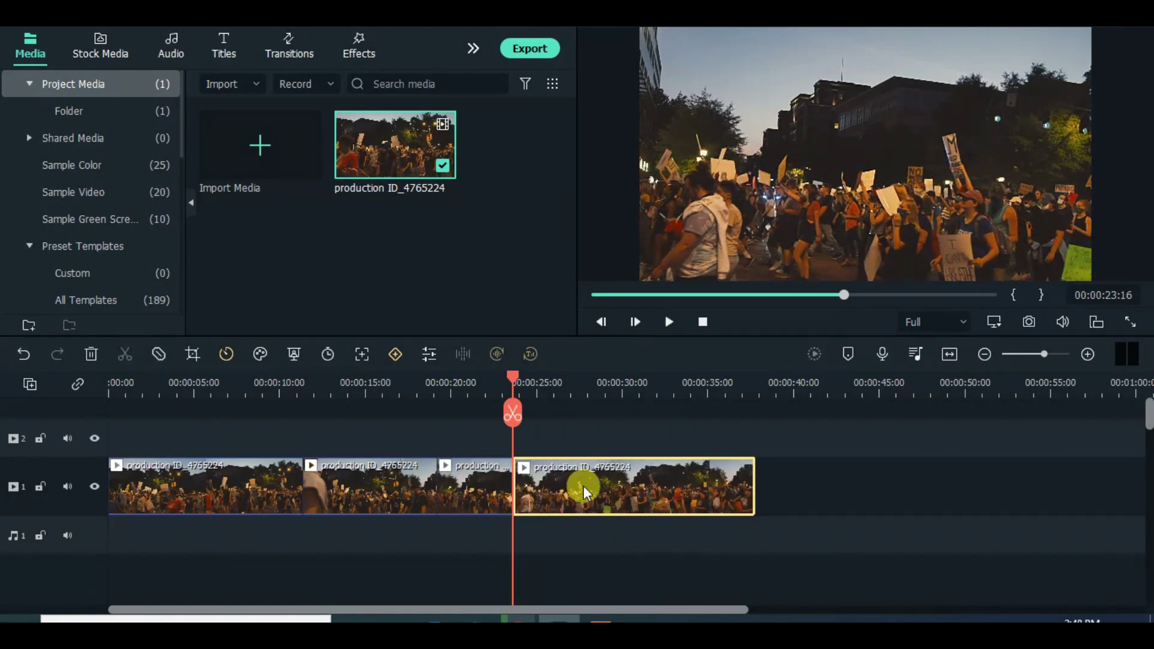
click(91, 355)
- Return to the start of the timeline and enable motion tracking on the first segment
click(595, 294)
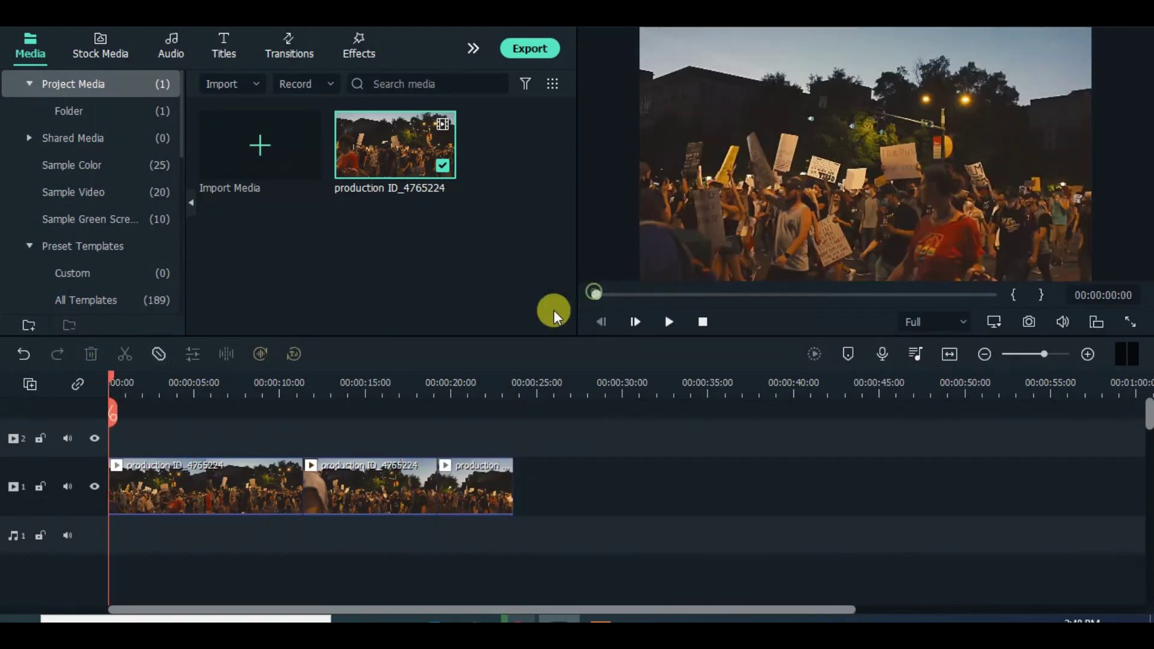
scroll(365, 389, up, 2)
click(404, 382)
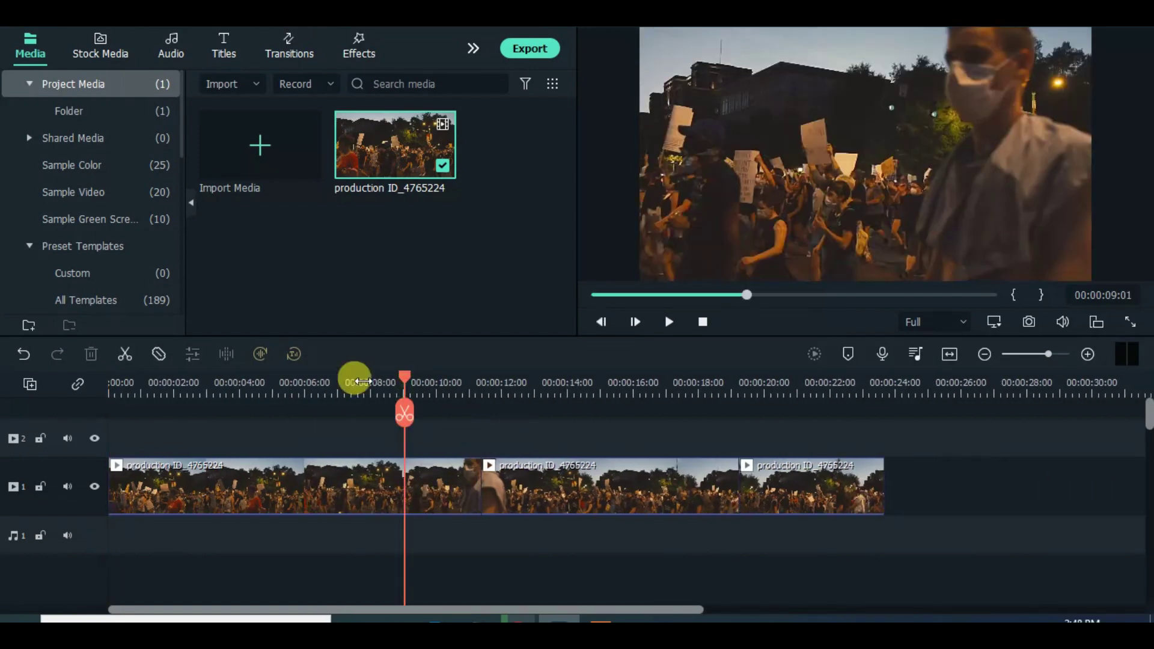
click(592, 295)
click(340, 478)
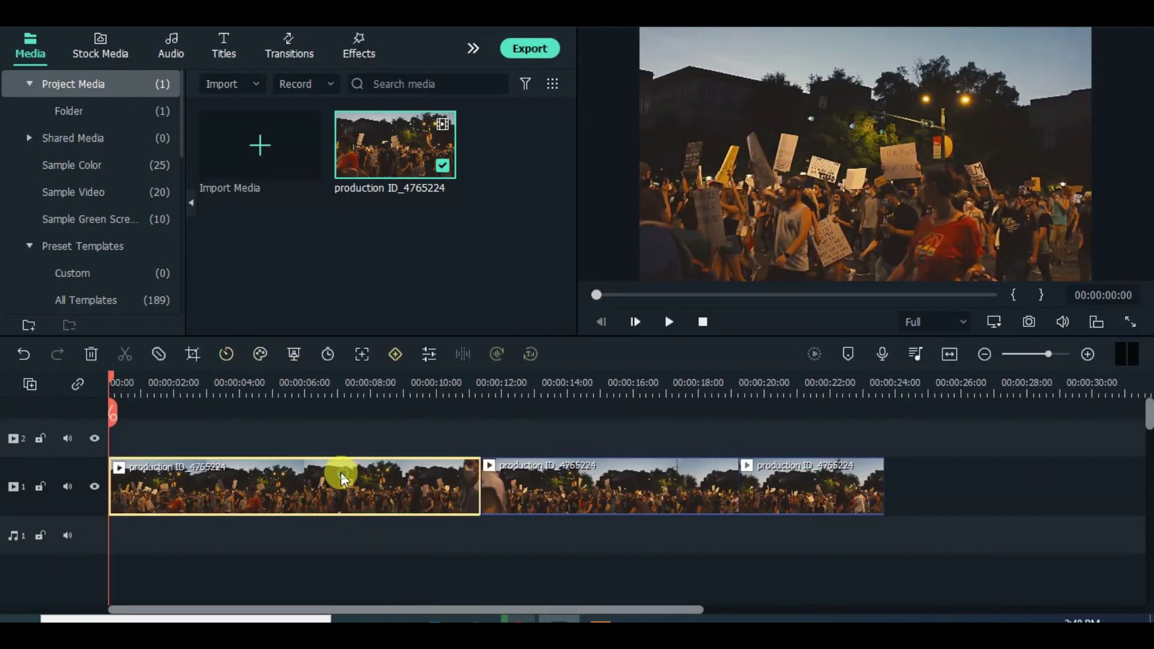
click(368, 357)
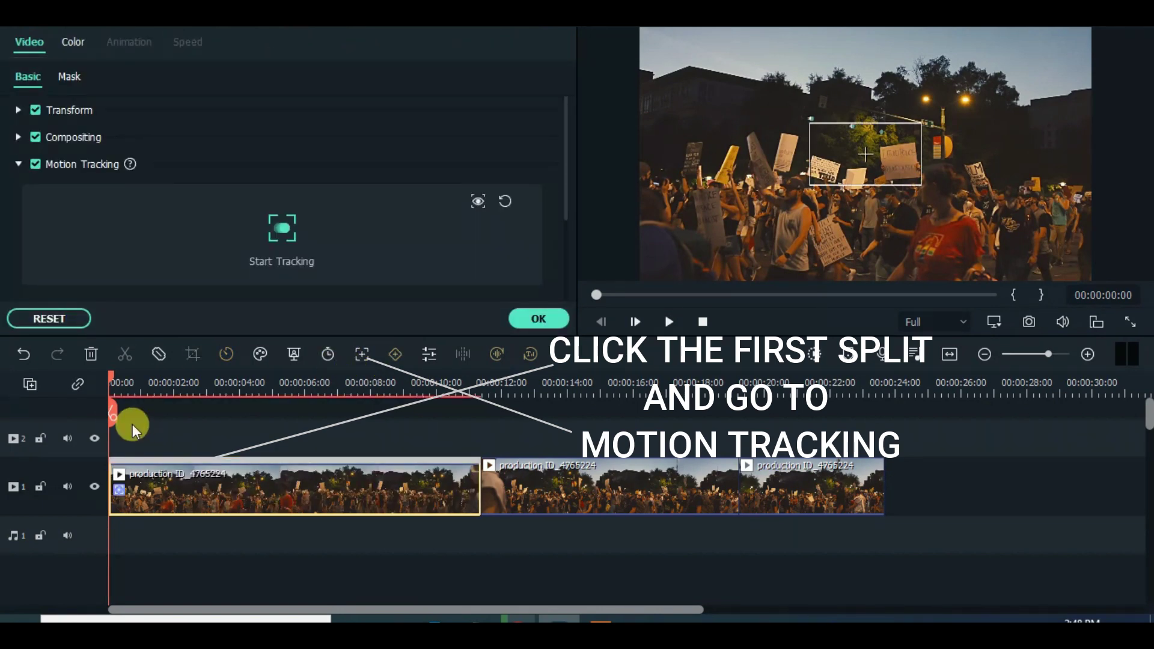
- At 00:00:01:23, shrink the tracker onto the head of the person behind the woman in red and run the tracking
drag(111, 376, 170, 383)
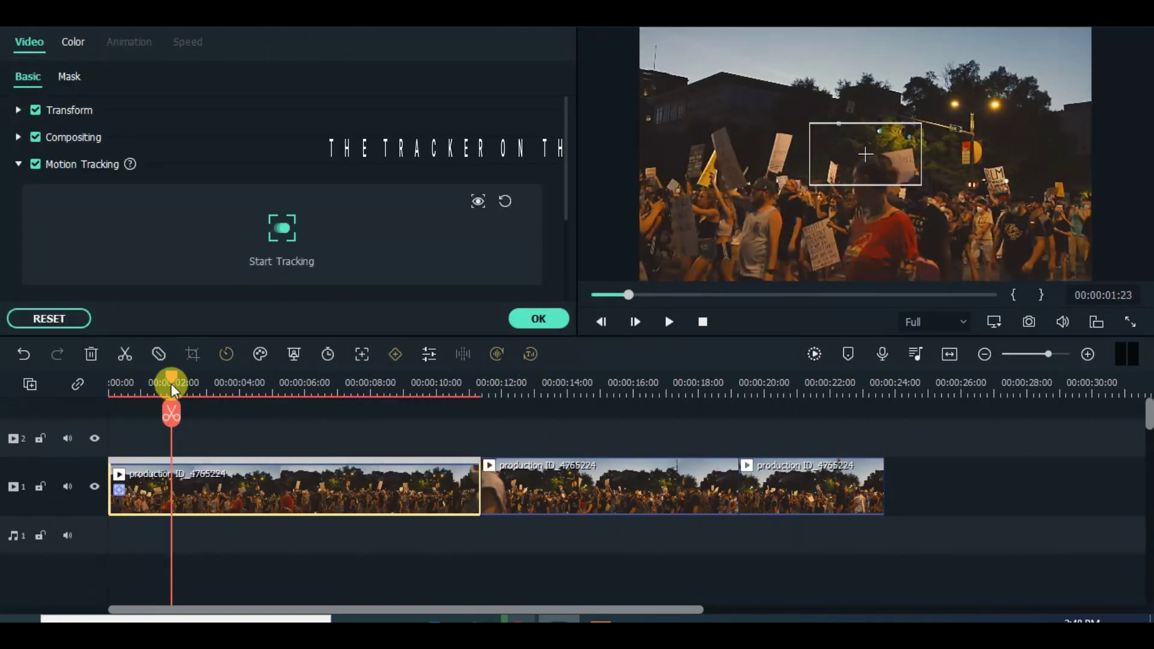
drag(920, 123, 922, 178)
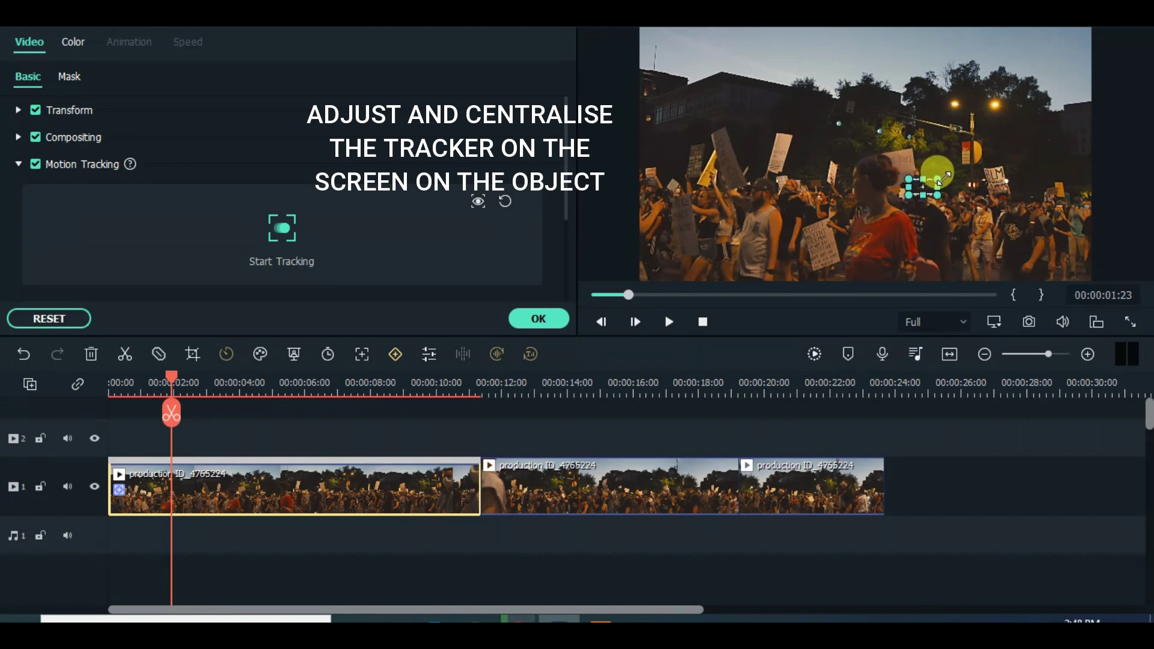
drag(923, 187, 918, 185)
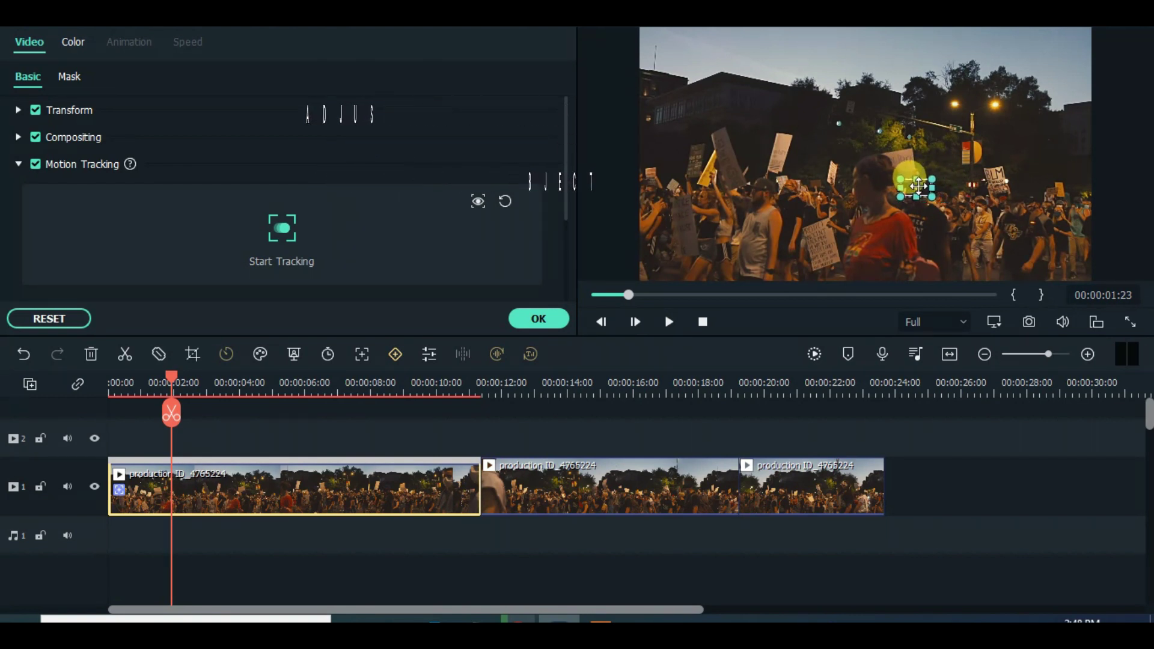
click(281, 227)
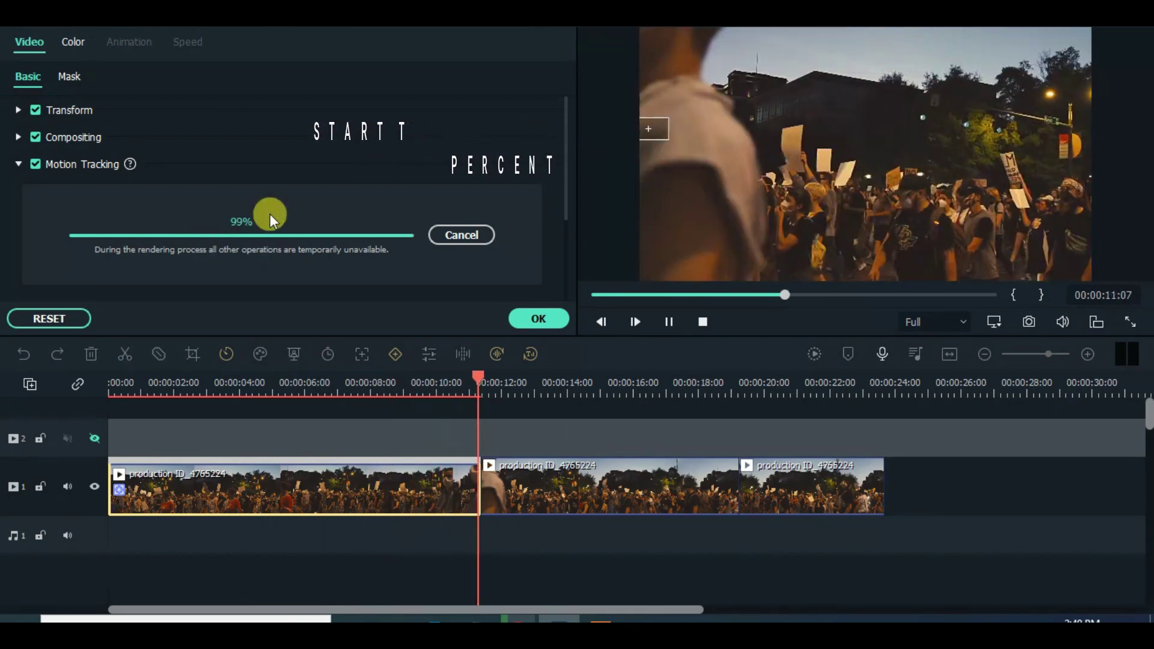
- Play the first segment from the beginning to check how the tracker follows the head
drag(486, 379, 250, 382)
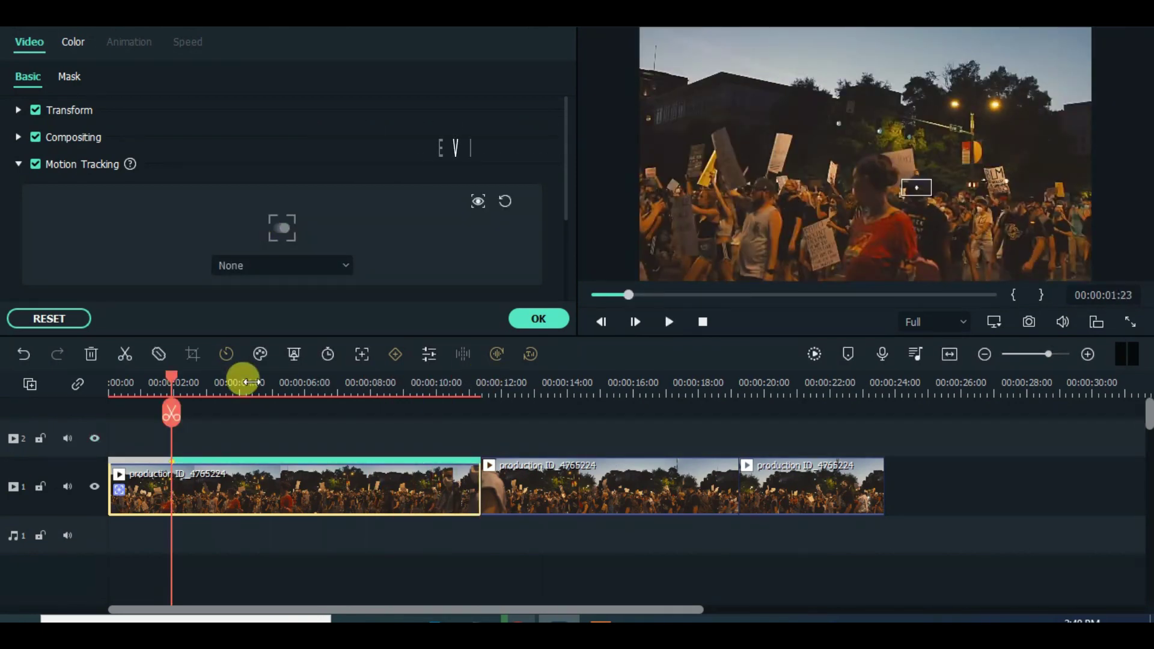
drag(172, 381, 85, 381)
key(space)
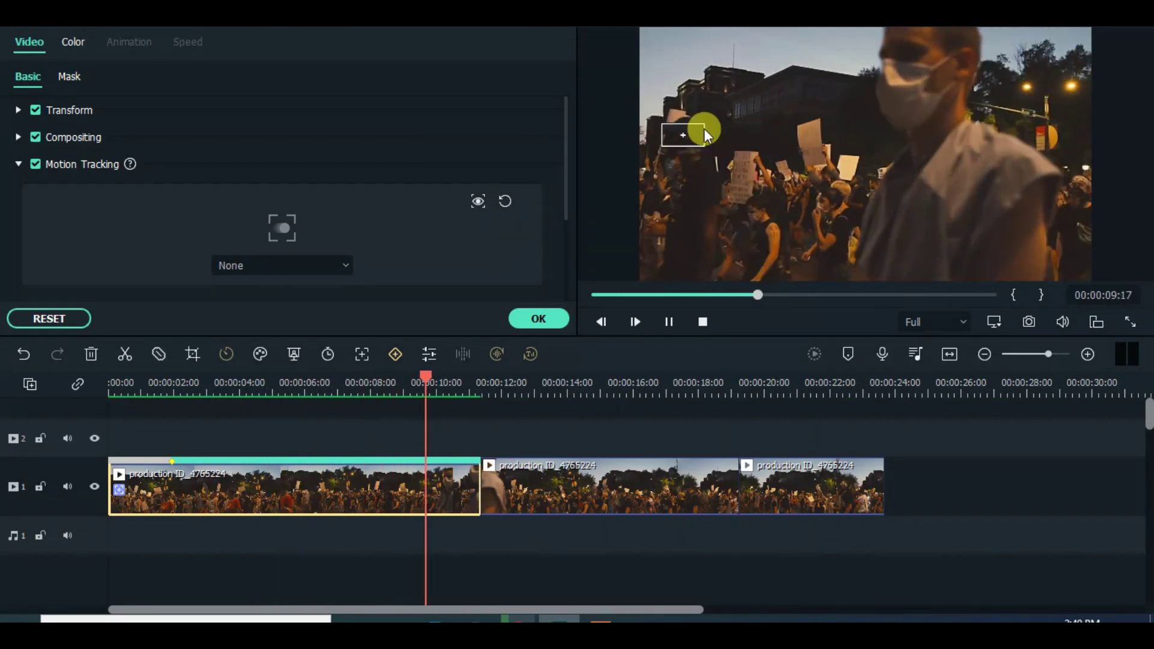
click(669, 322)
- Motion-track the head of the masked man in the black T-shirt from the second segment's start at 00:00:11:09, and preview the tracking
click(478, 380)
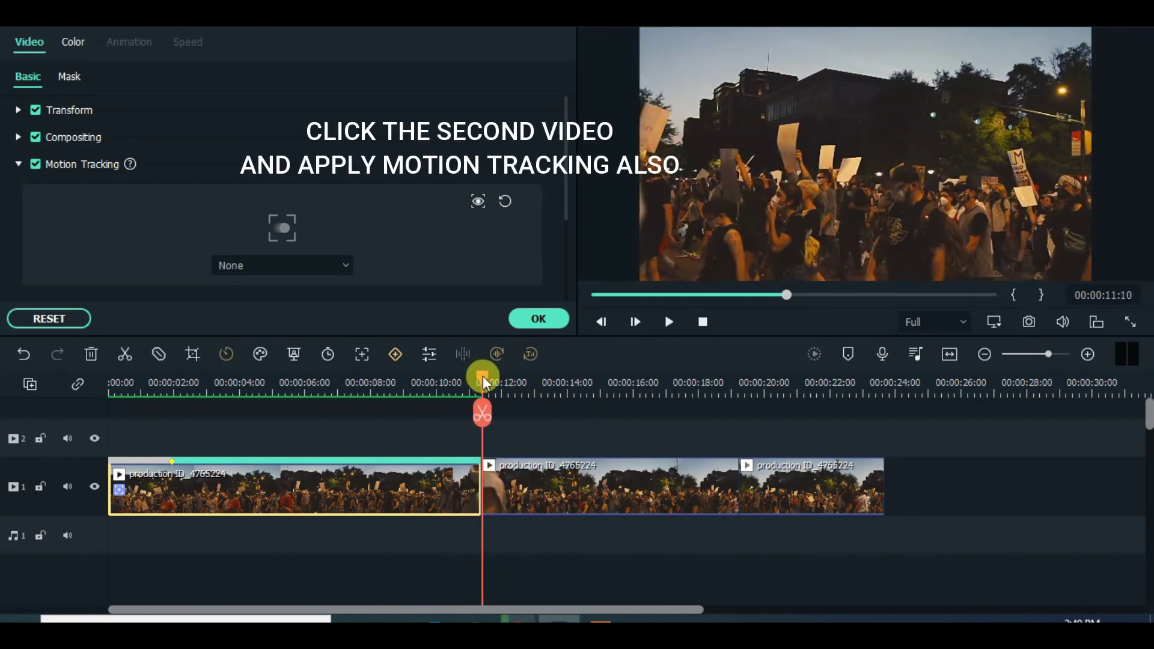
click(562, 487)
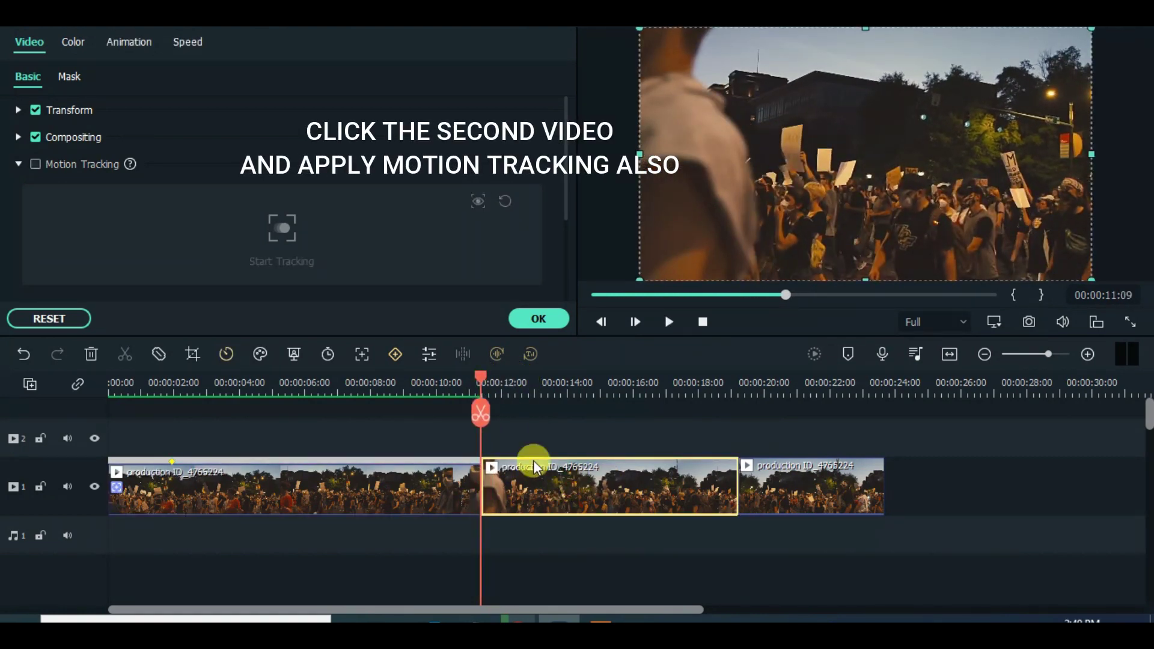
click(363, 359)
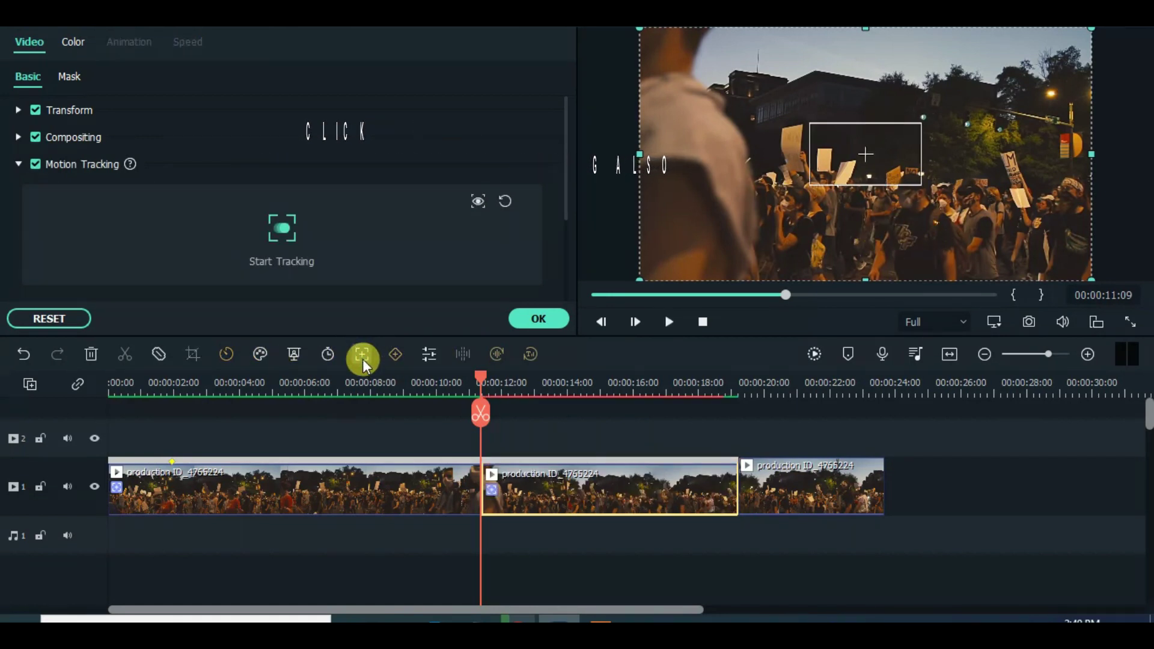
drag(887, 150, 907, 180)
drag(966, 154, 912, 183)
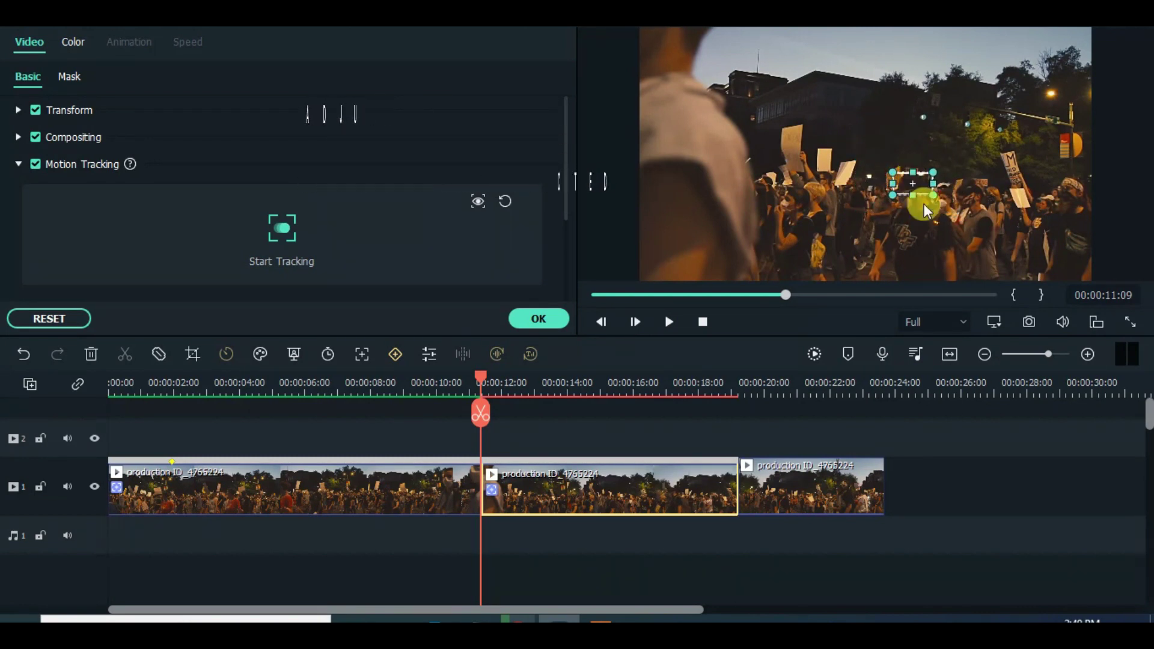
click(280, 235)
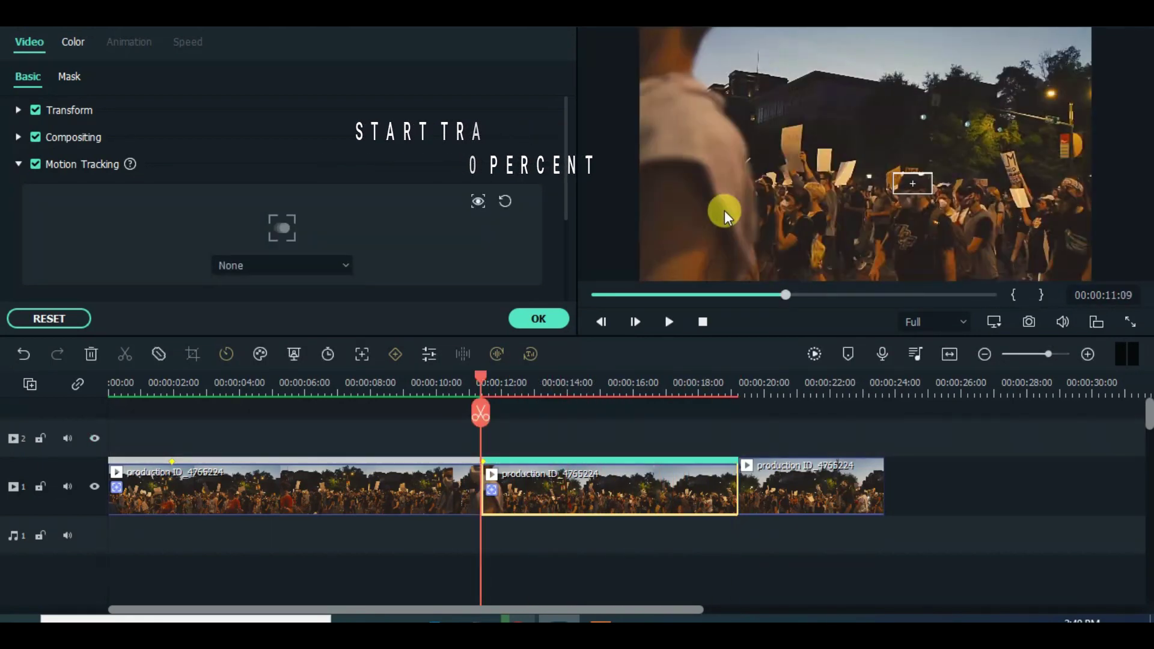
click(667, 320)
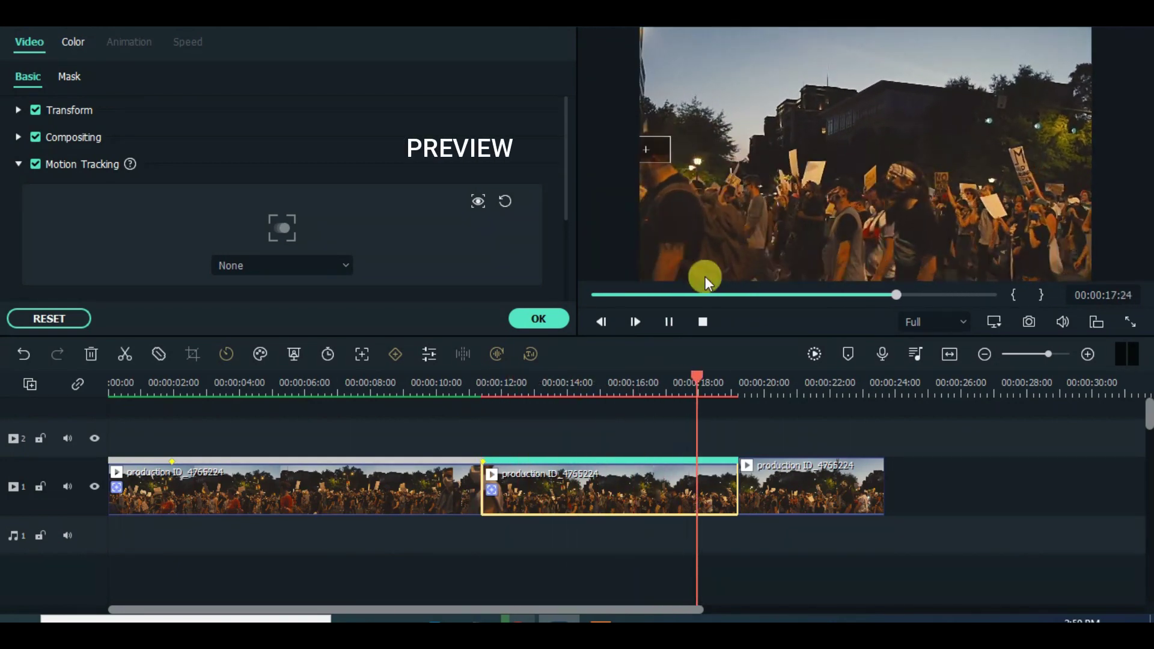
click(668, 321)
- Motion-track the head of the man with the white headband in the third segment from 00:00:19:05, preview it and apply the settings
click(797, 484)
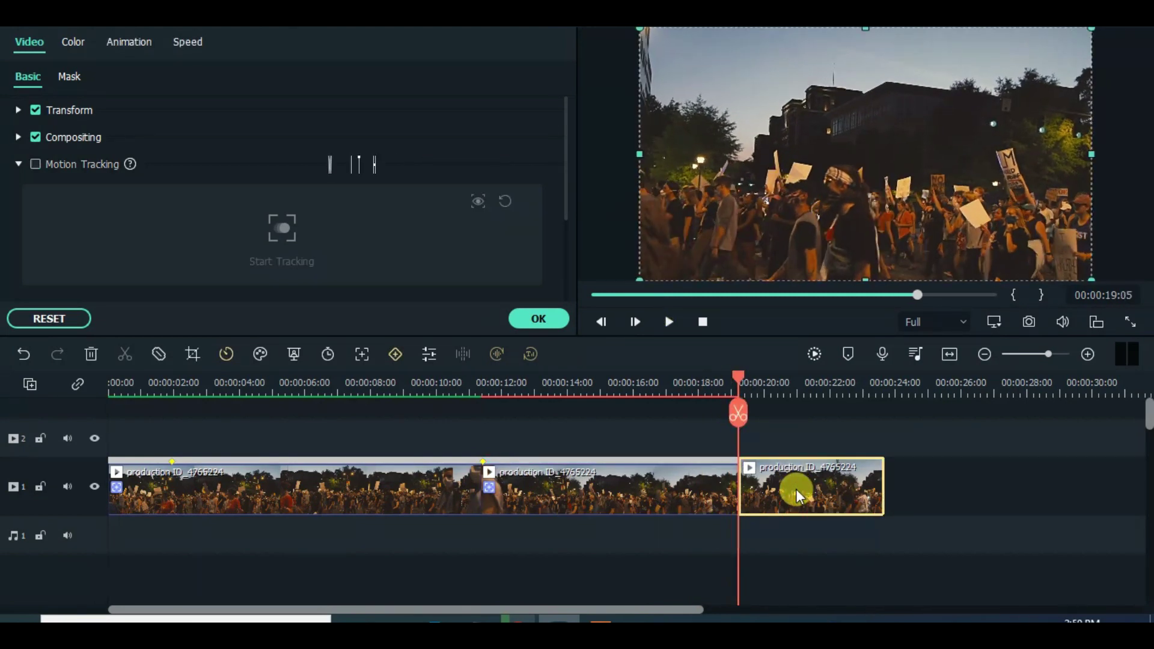
click(361, 353)
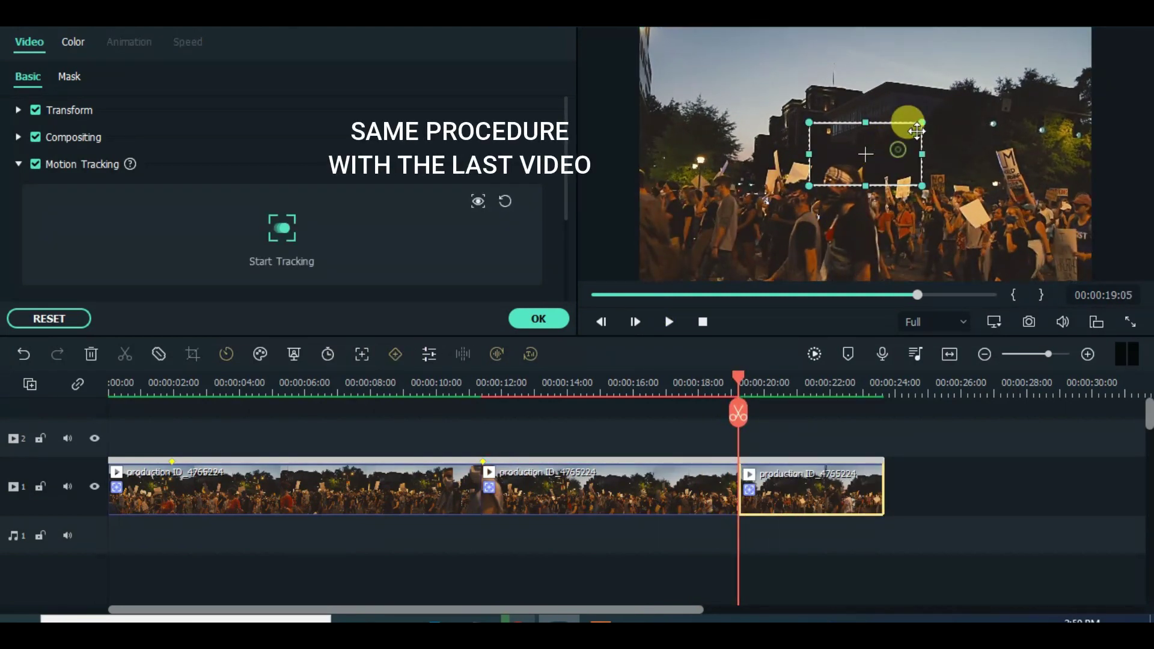
drag(914, 126, 892, 137)
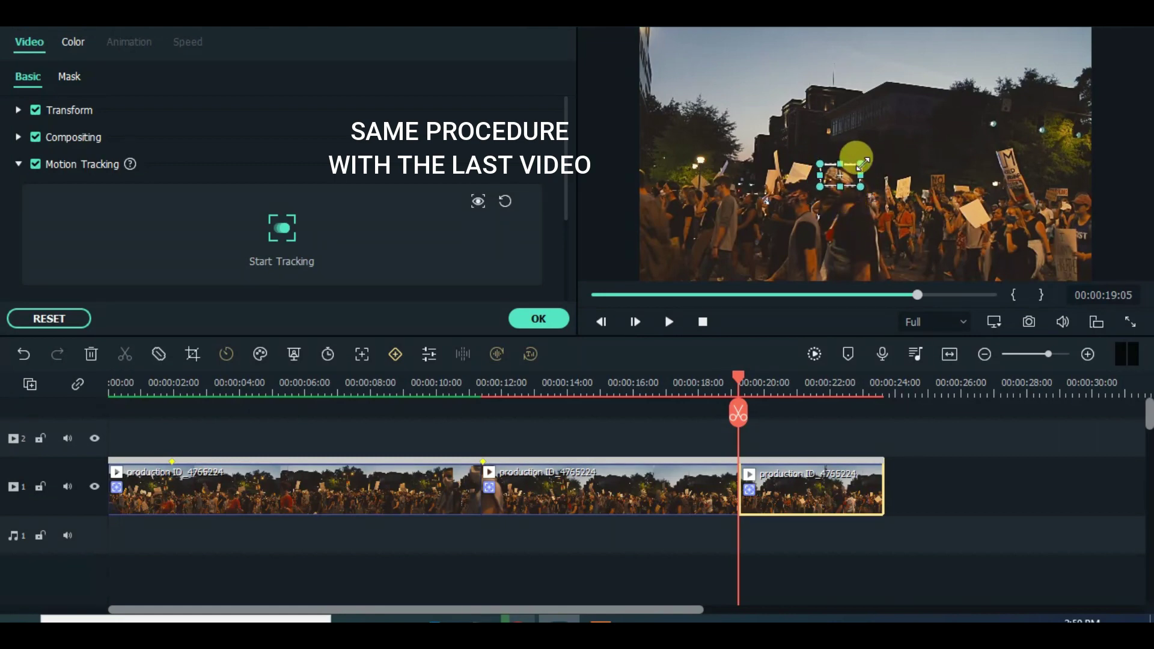
click(279, 225)
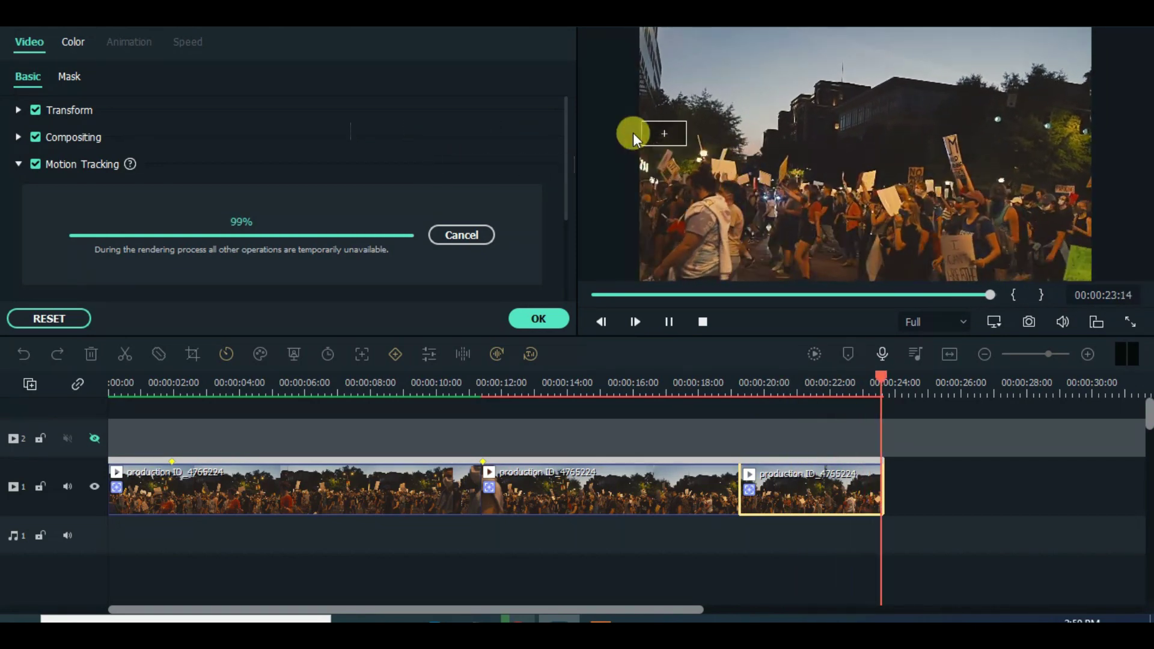
click(661, 320)
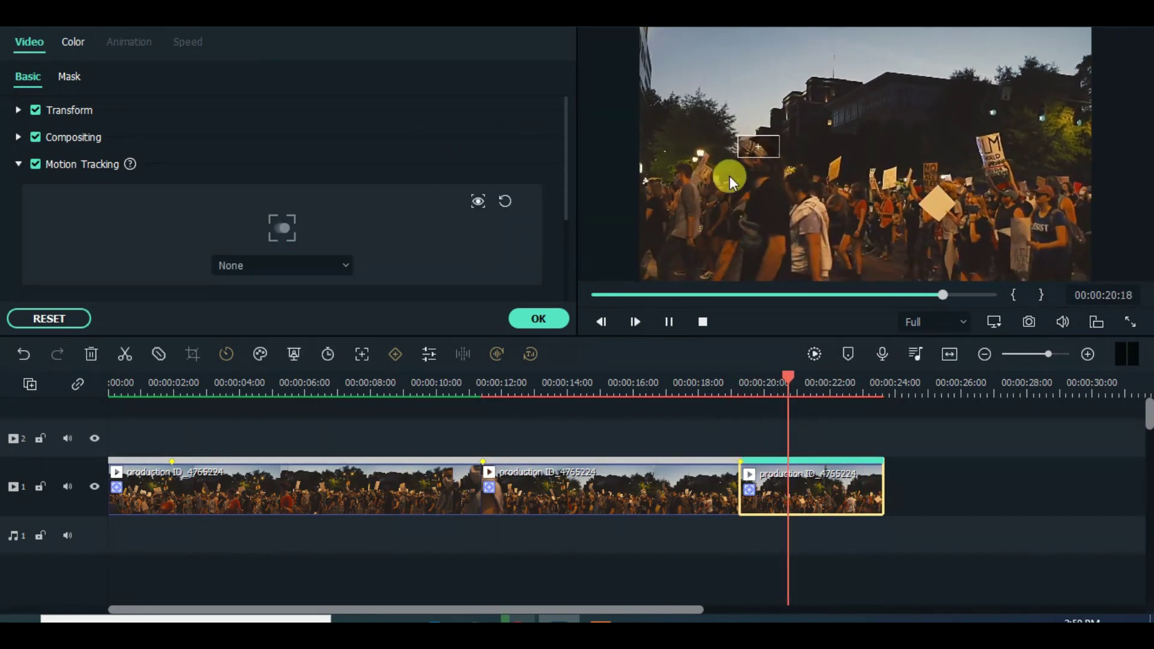
click(546, 320)
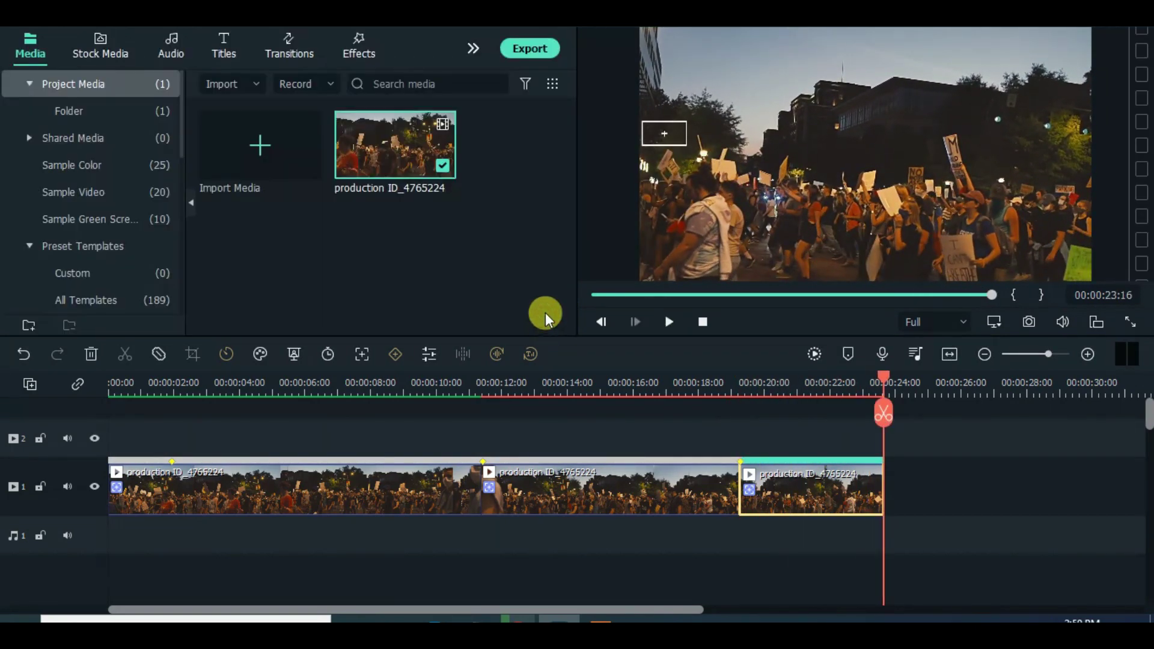
- From the start of the timeline, look through the Callout titles and preview several Simple Callout Vol 01 designs
click(229, 57)
click(595, 296)
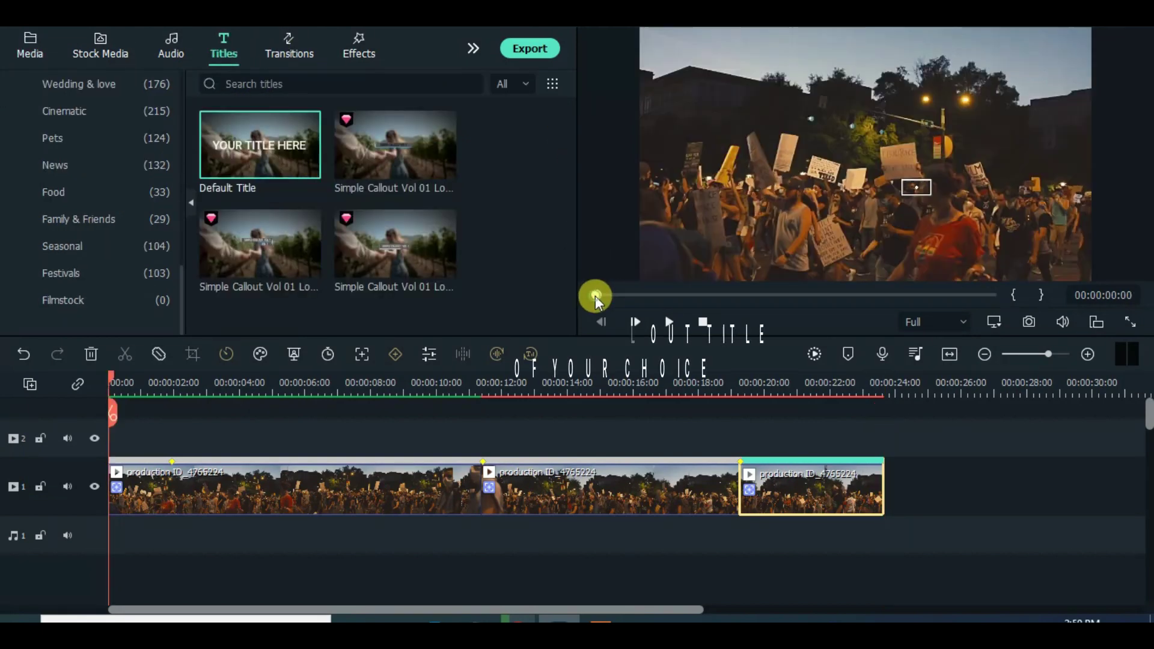
double_click(304, 493)
click(540, 317)
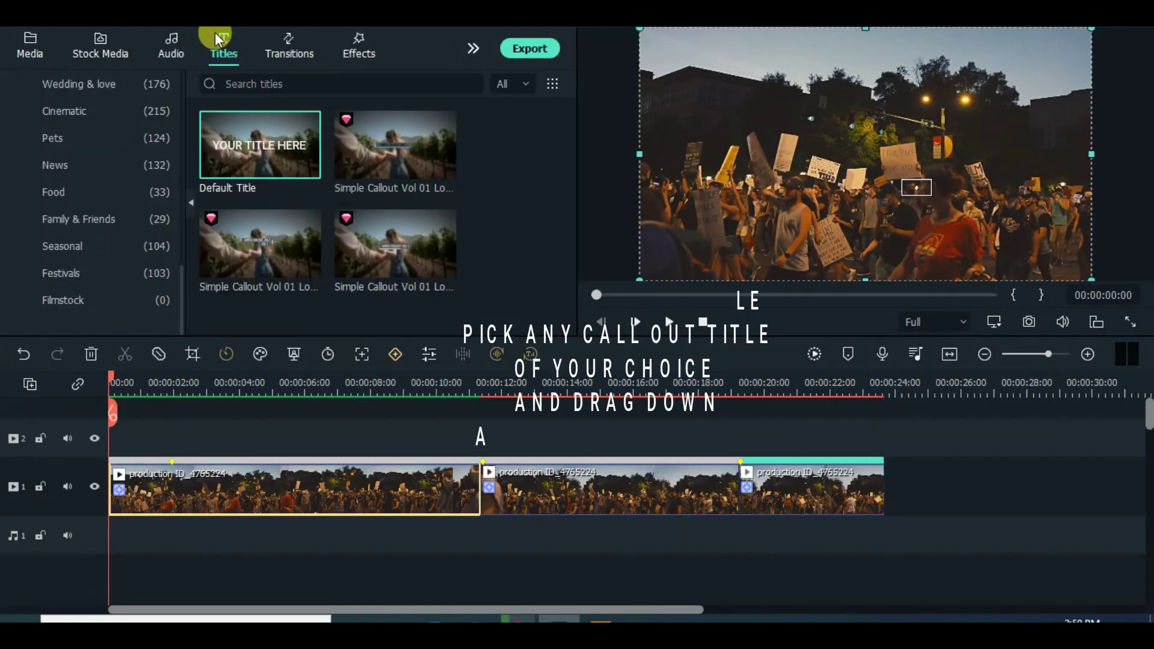
drag(182, 303, 119, 196)
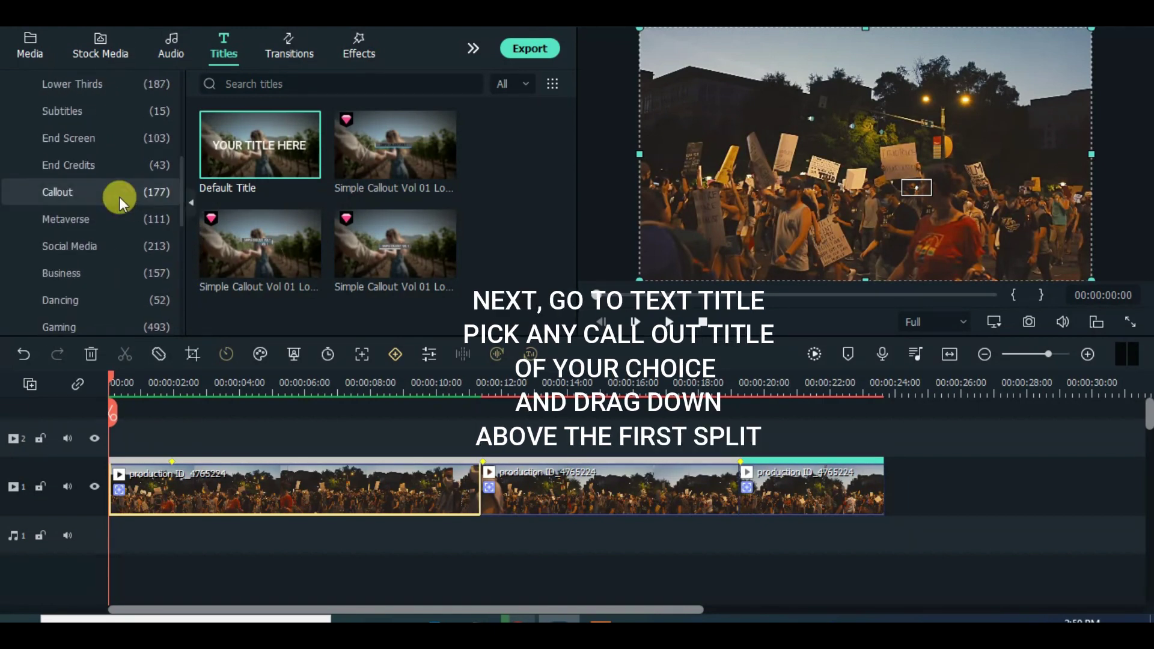
click(76, 188)
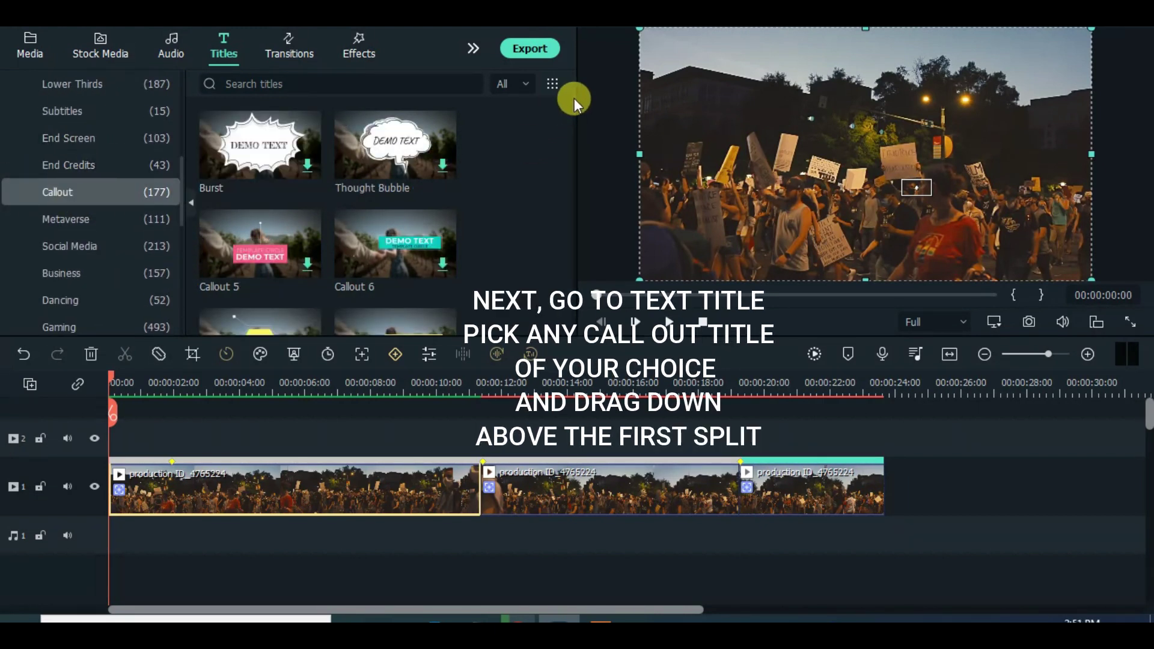
drag(574, 99, 601, 244)
click(362, 209)
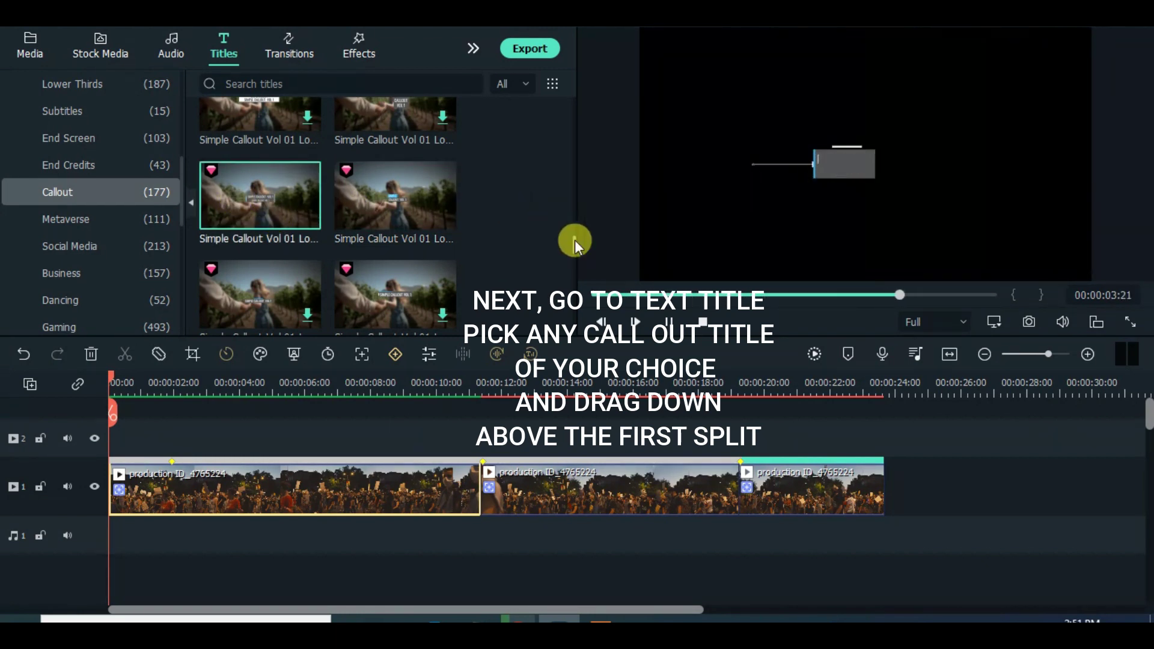
scroll(574, 240, up, 2)
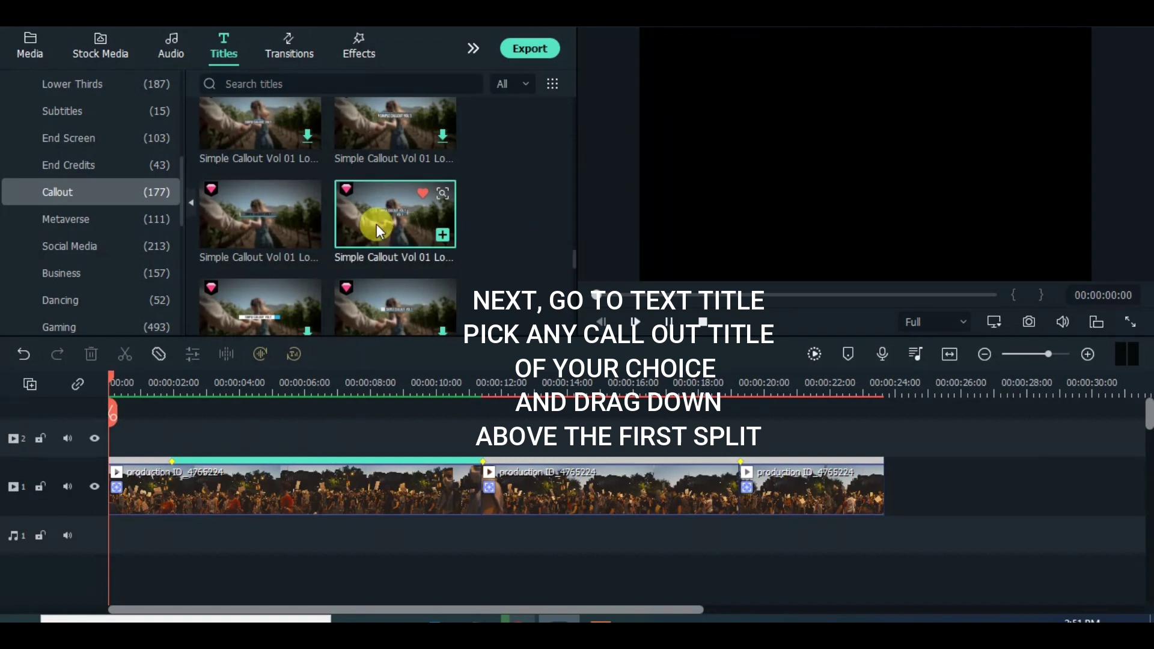
click(255, 204)
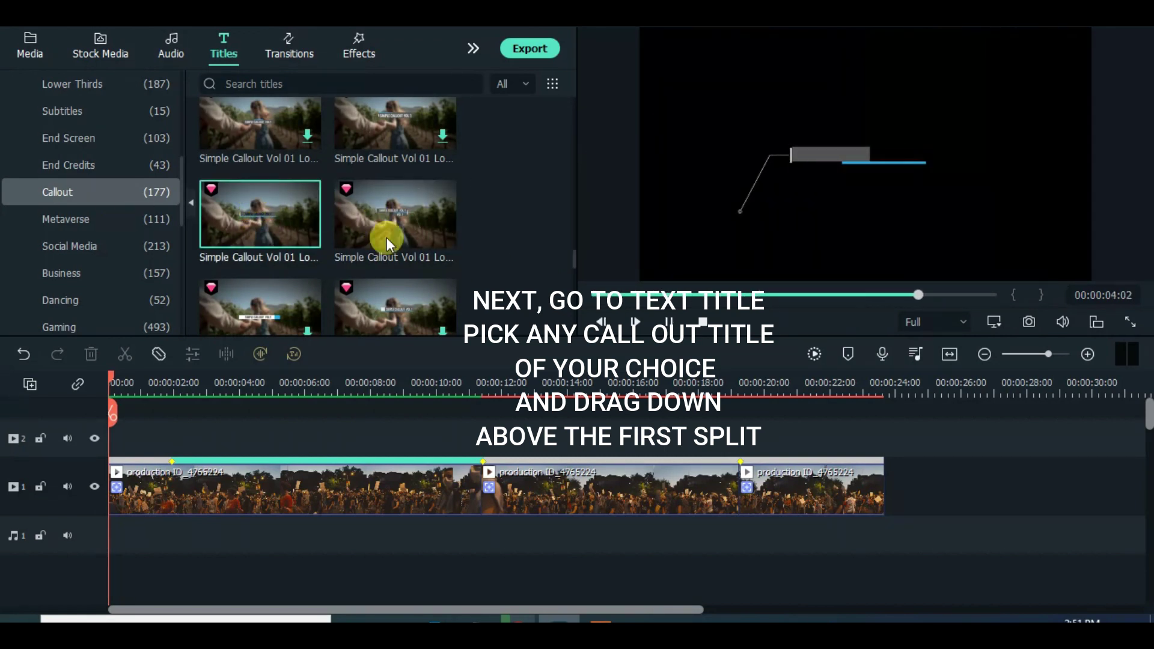
drag(575, 257, 568, 81)
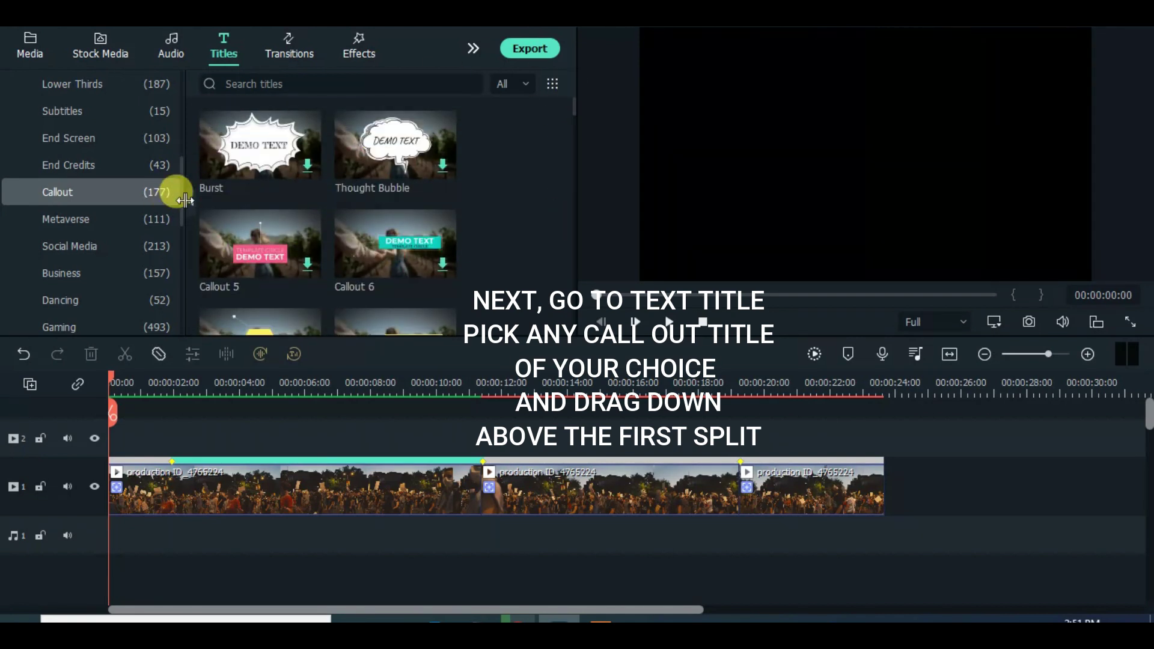
- Place the favourite title Simple Callout Vol 01 Lowerthird 15 above the first segment and extend it to the segment's full length
drag(183, 191, 67, 112)
click(74, 88)
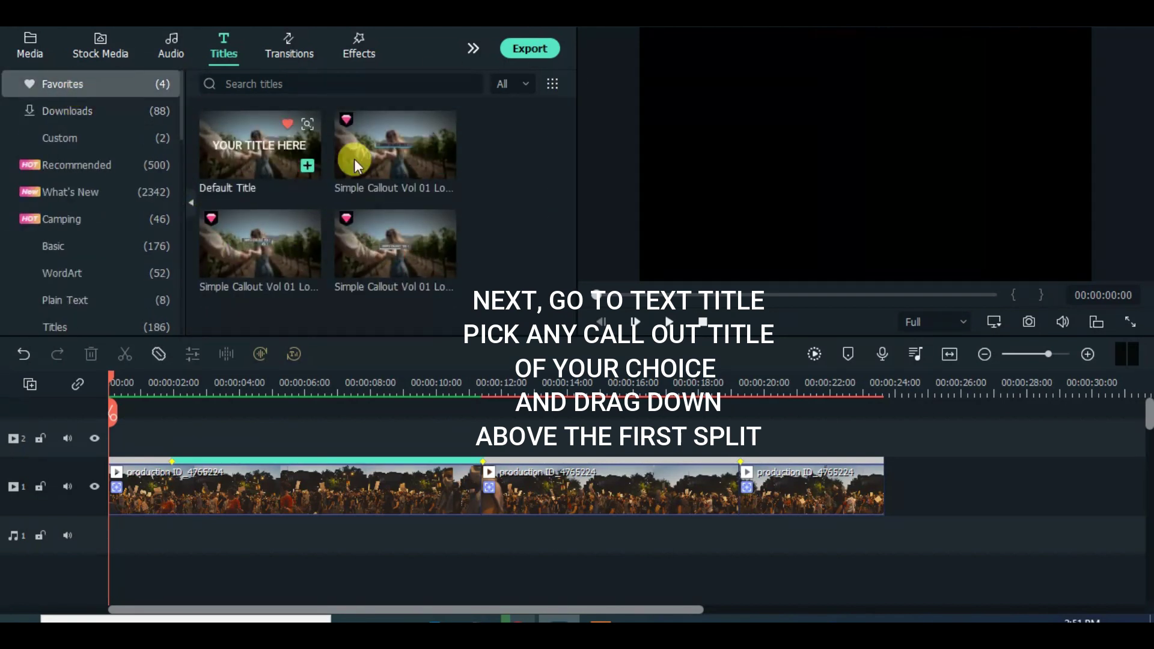
click(239, 255)
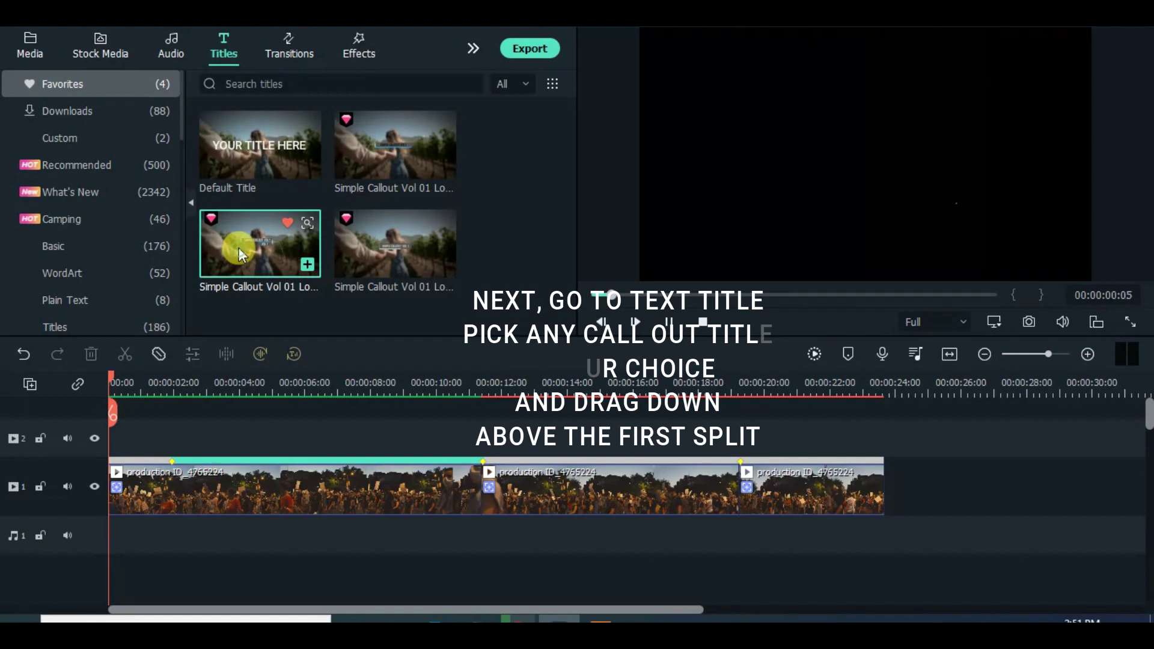
click(385, 254)
drag(396, 236, 174, 426)
drag(272, 437, 476, 439)
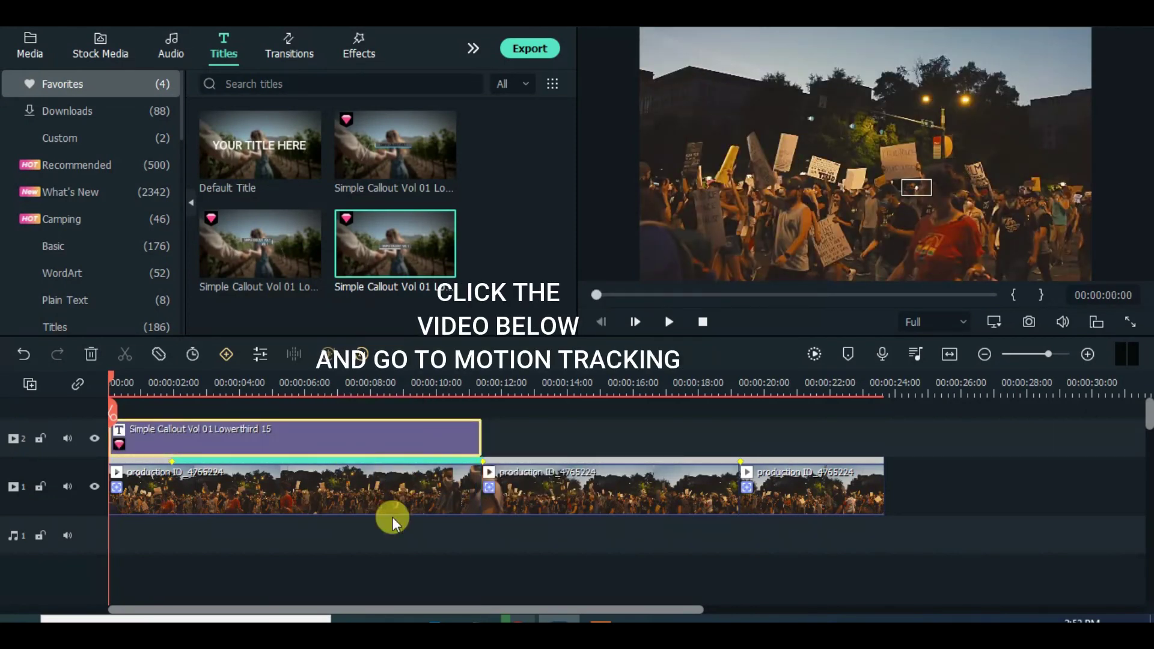
- Link the Simple Callout title to the first segment's motion tracking
click(272, 489)
double_click(308, 489)
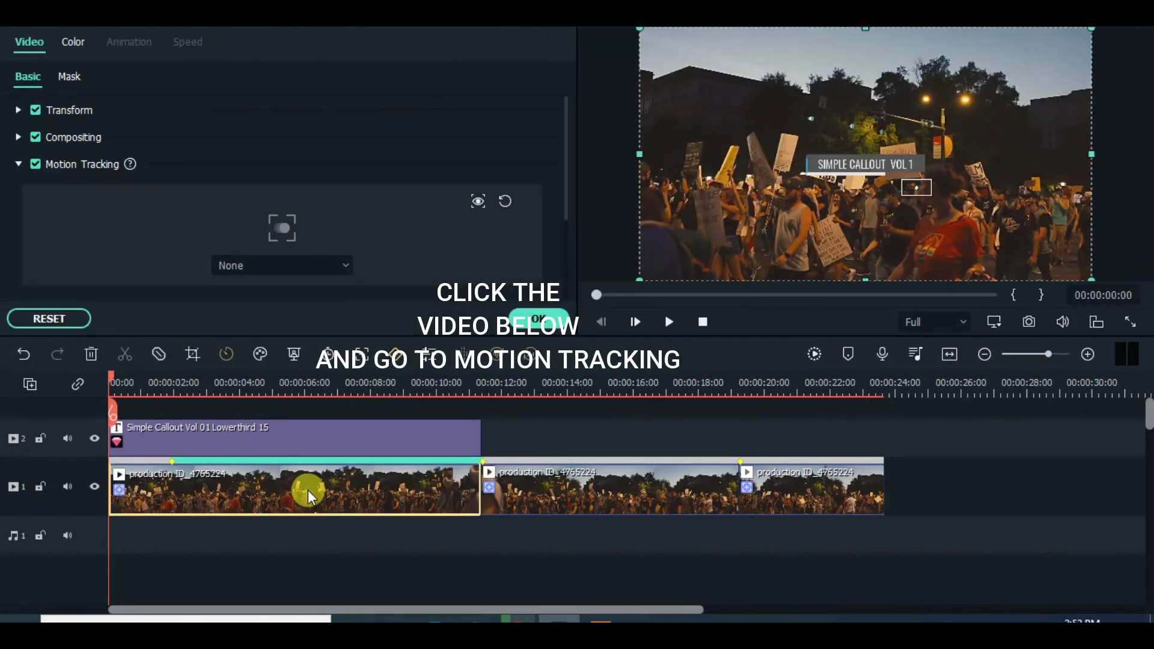
click(312, 263)
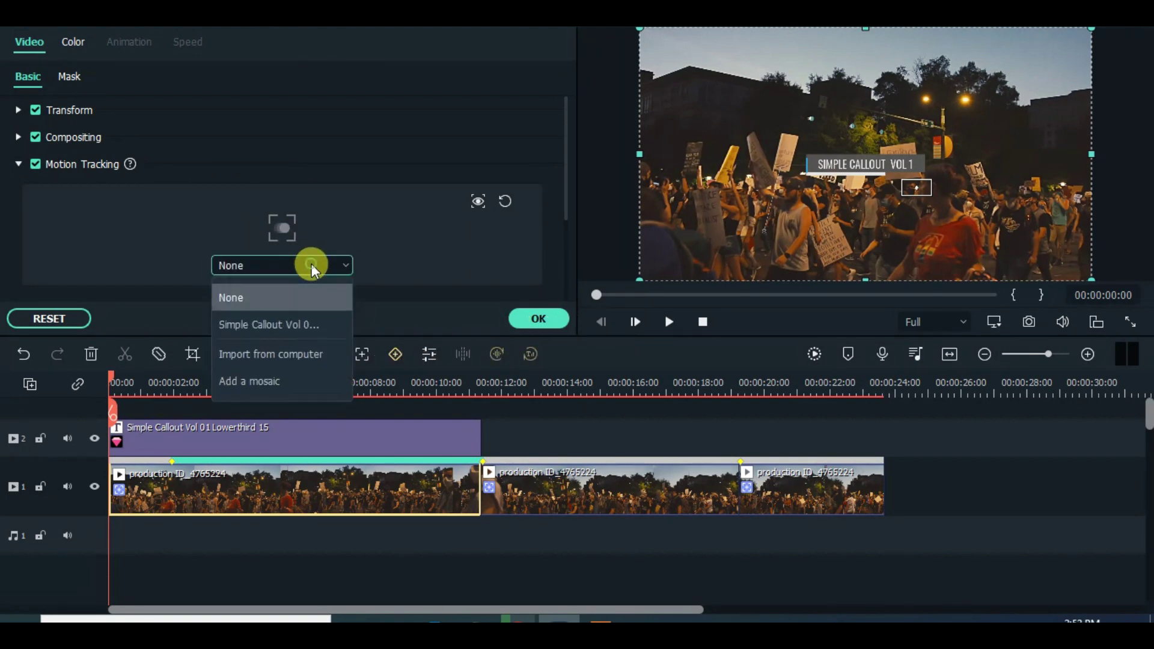
click(277, 326)
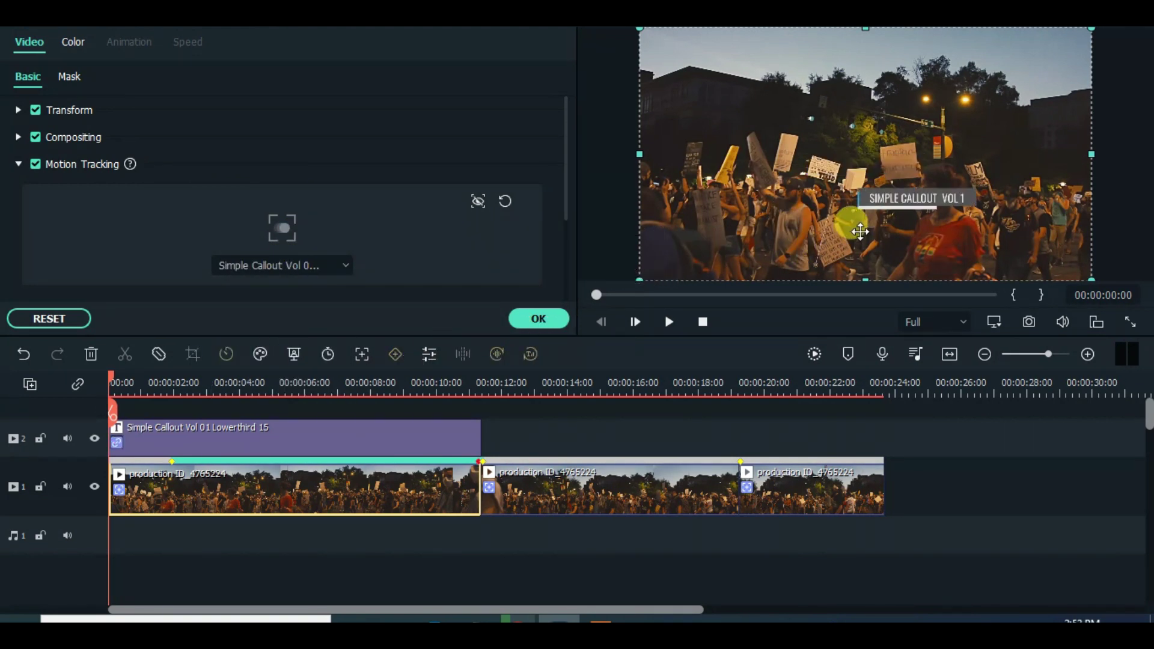
- Unhide the first segment's motion tracker and move the callout so its pointer line starts at the tracker, with the text box above the crowd
click(864, 231)
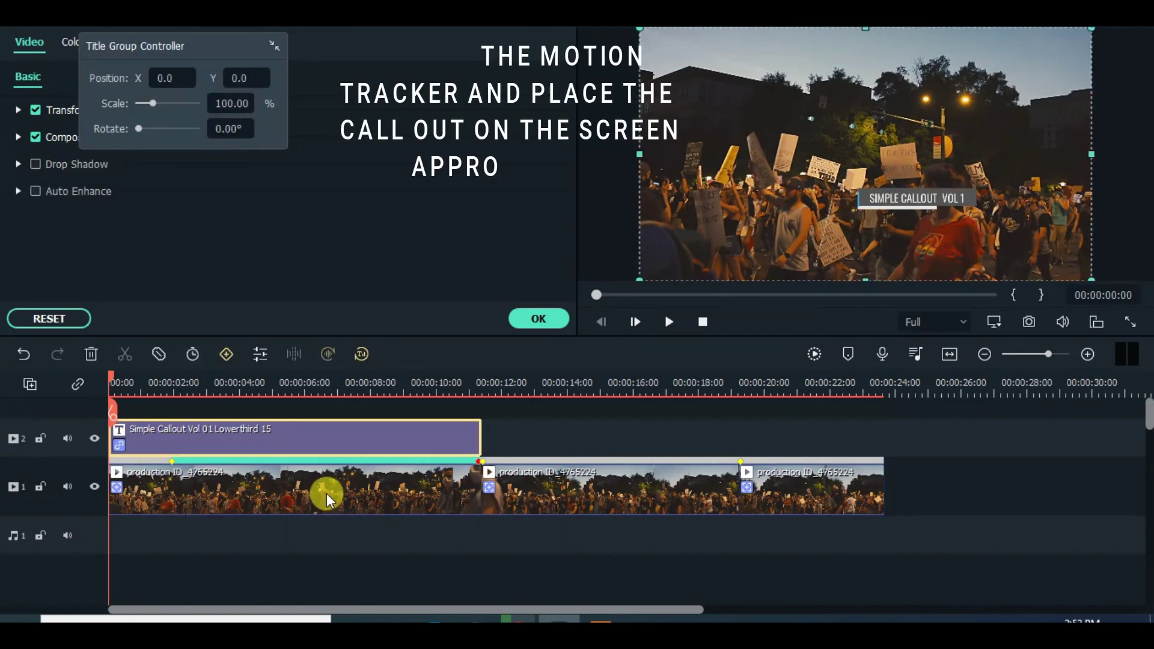
click(326, 492)
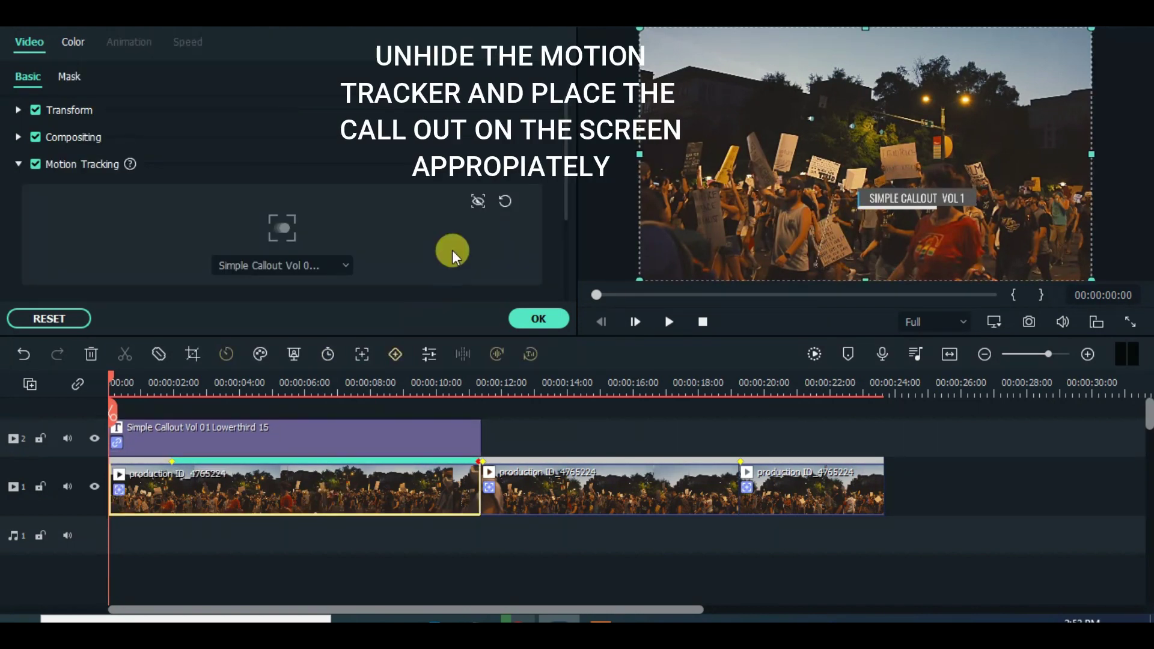
click(479, 198)
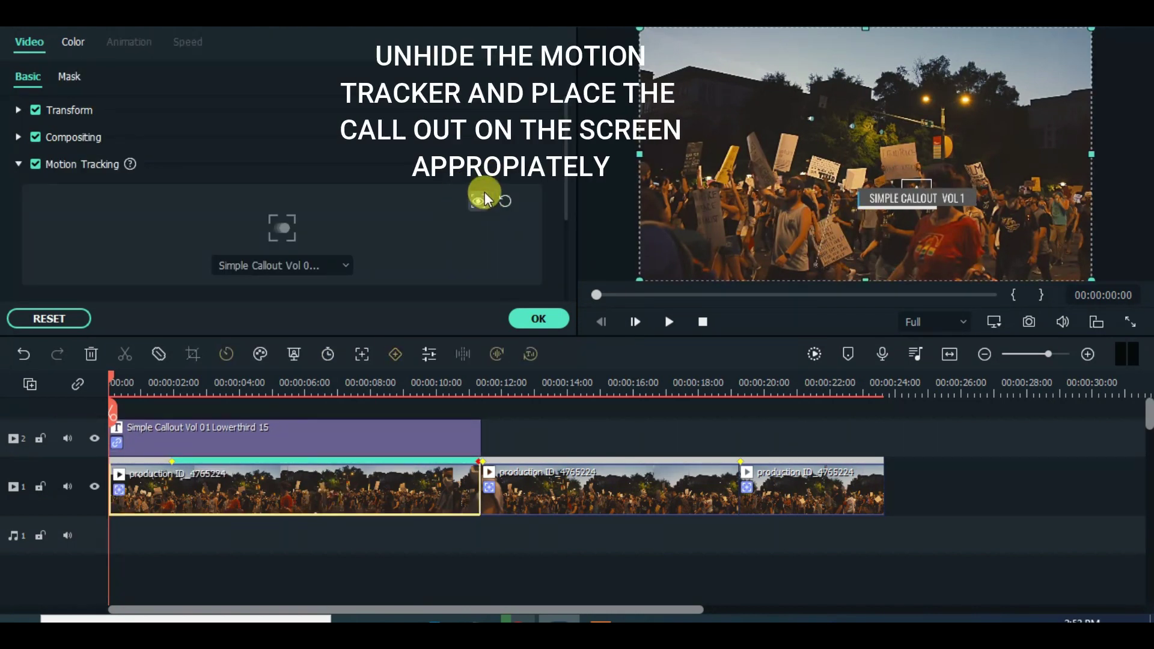
click(878, 218)
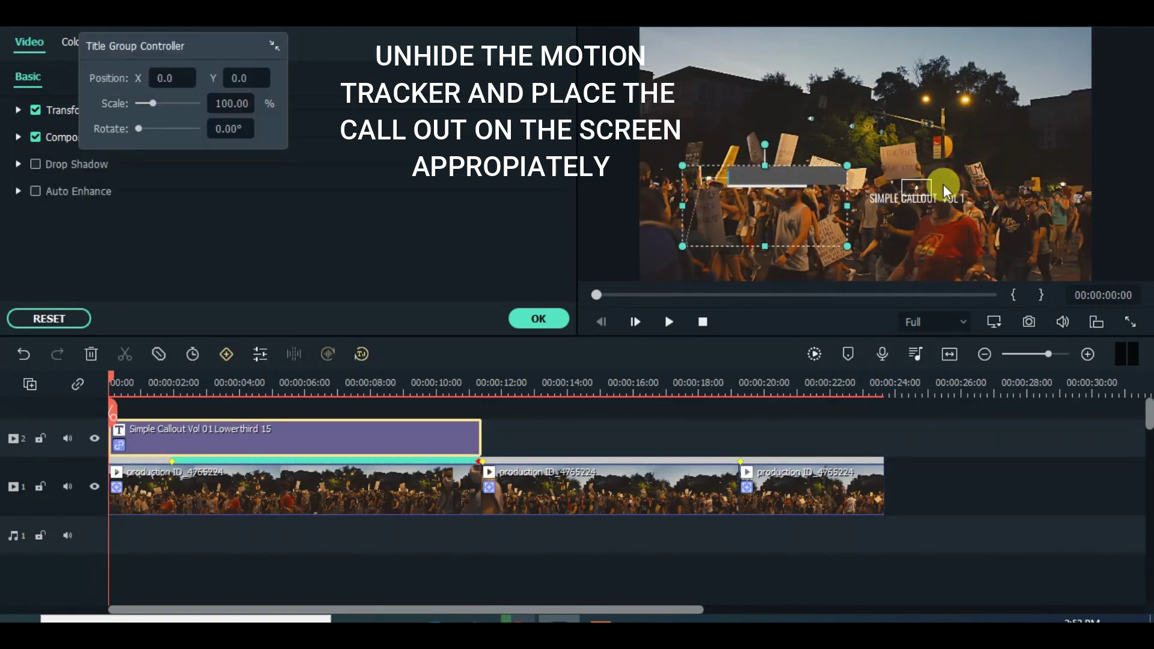
drag(731, 218, 961, 158)
drag(860, 199, 1006, 117)
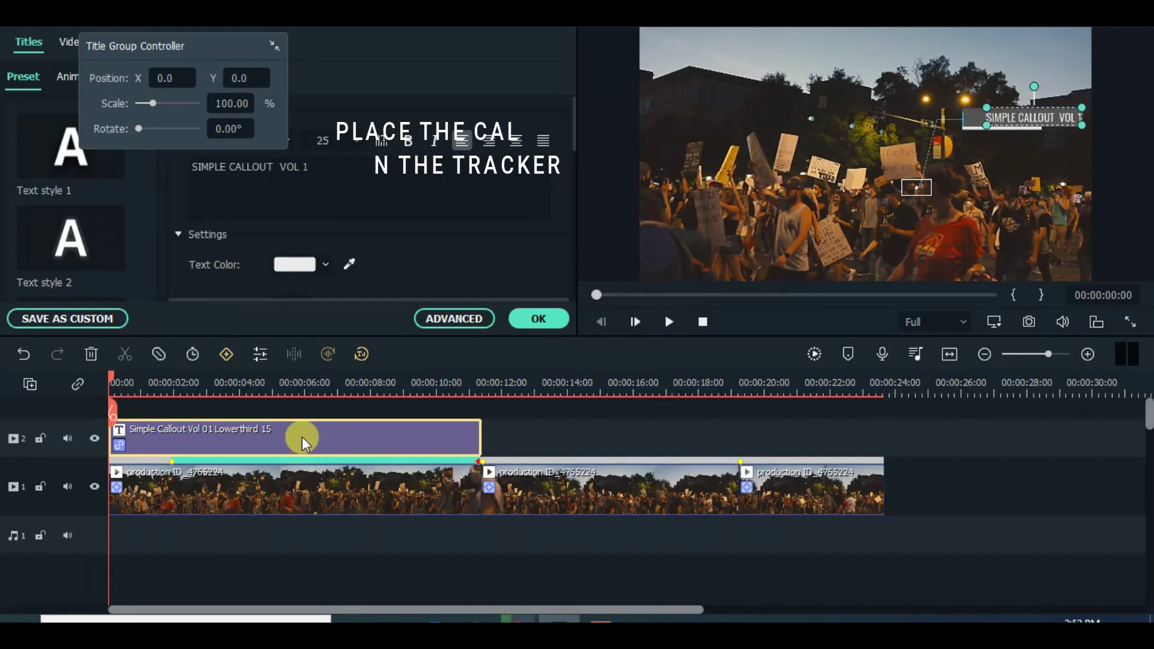
- In the advanced title editor, change the callout text to FILMORA BANKY, centre it in its grey box and apply the changes
click(455, 319)
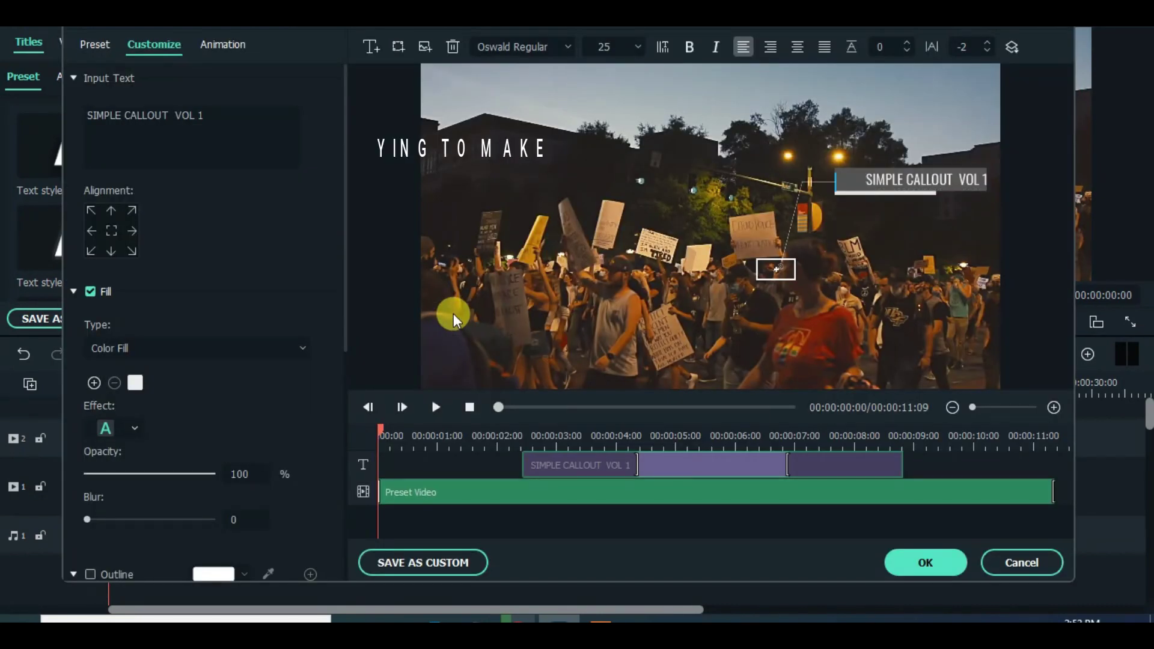
click(841, 193)
click(237, 110)
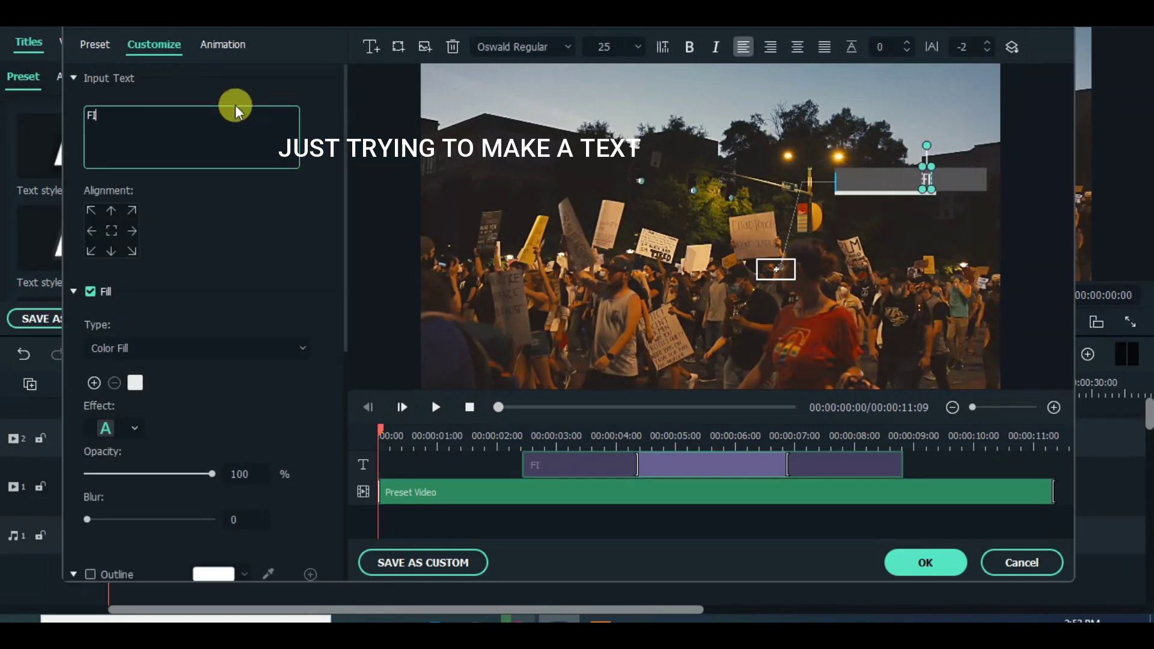
text(FILMORA BANKY)
click(929, 177)
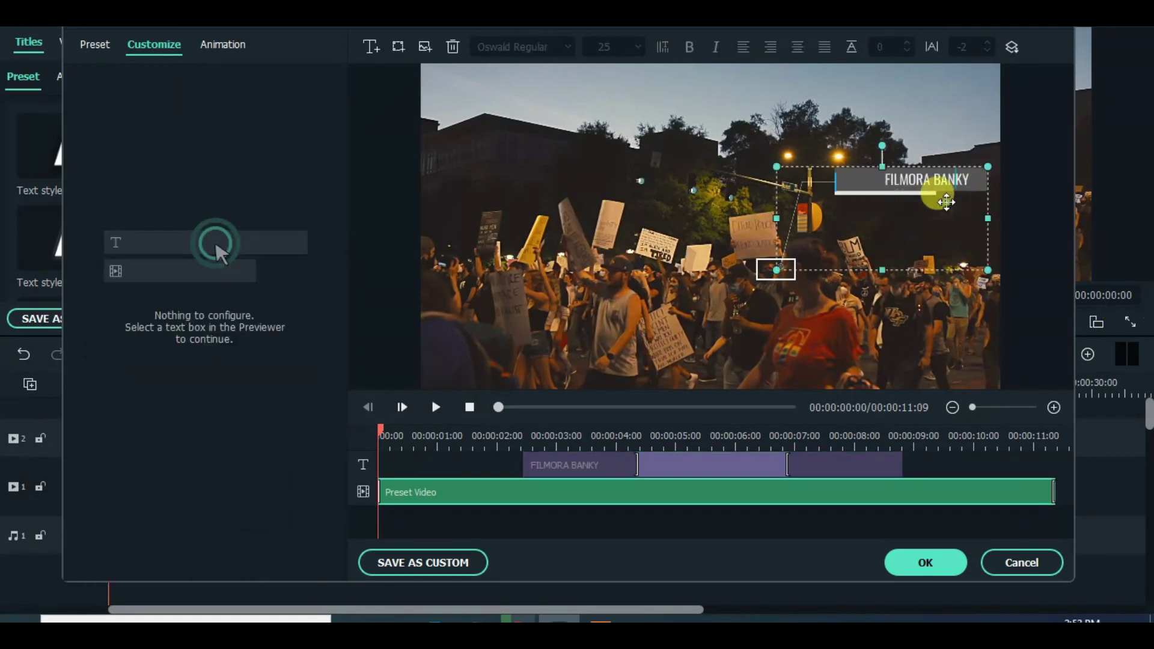
drag(925, 174, 932, 175)
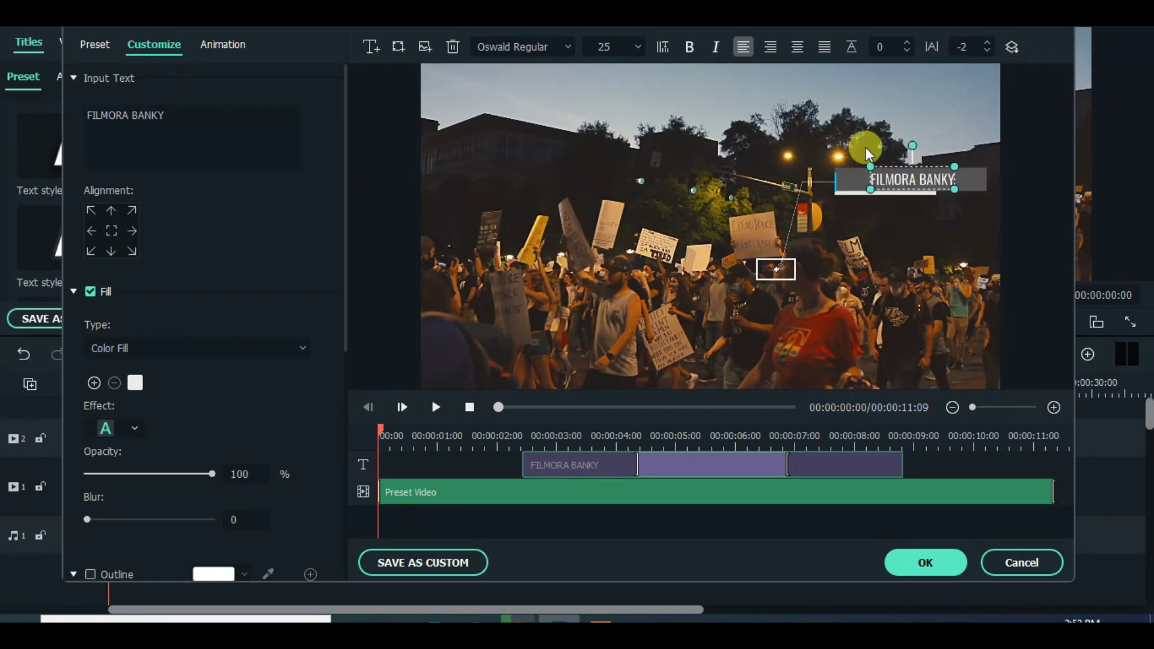
click(912, 565)
click(511, 317)
- Play the first segment to check how the callout follows the tracked head, and return to the start
key(space)
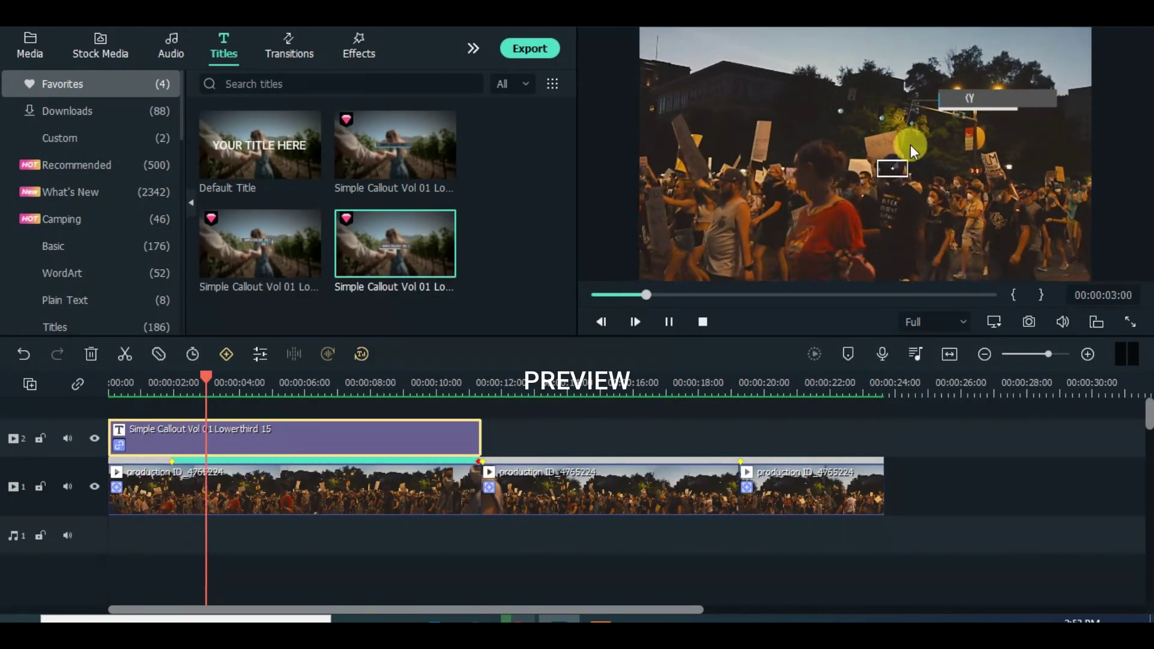
click(592, 296)
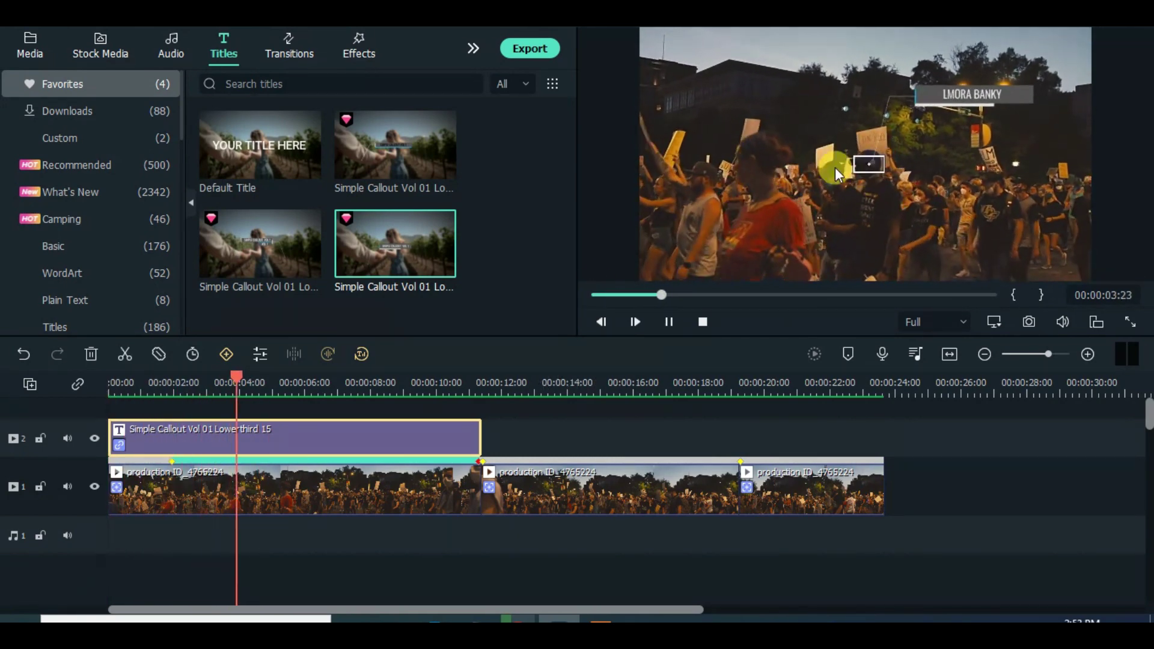
click(668, 323)
click(596, 295)
- Hide the motion tracker frame on the first segment and play it with only the callout showing
double_click(304, 472)
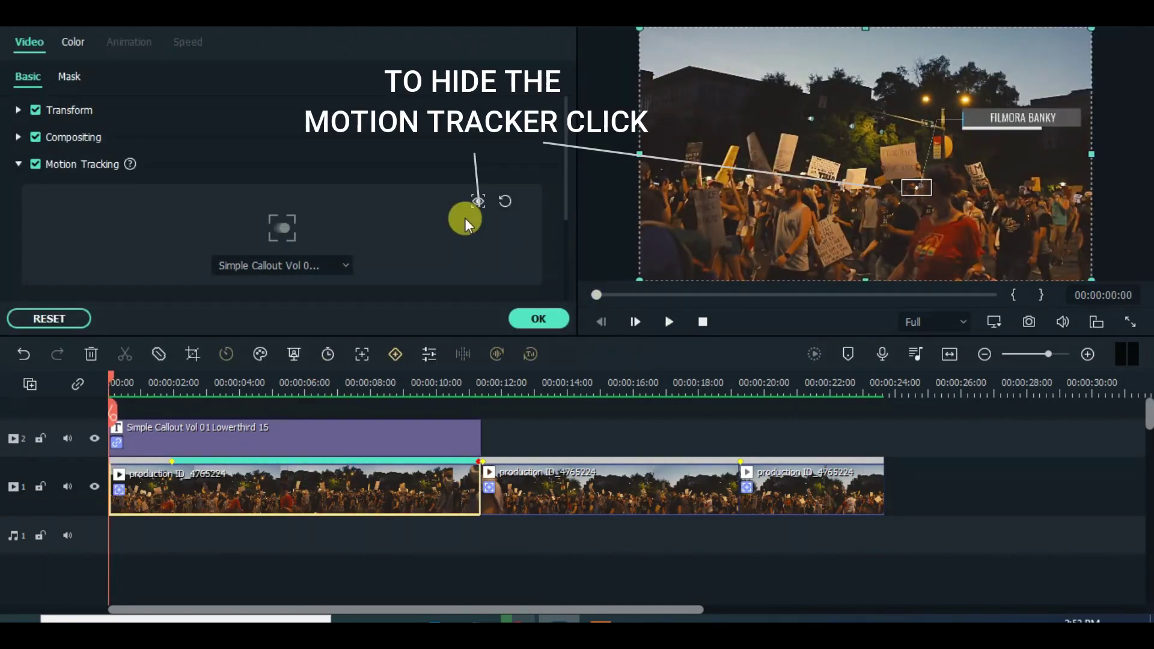
click(479, 202)
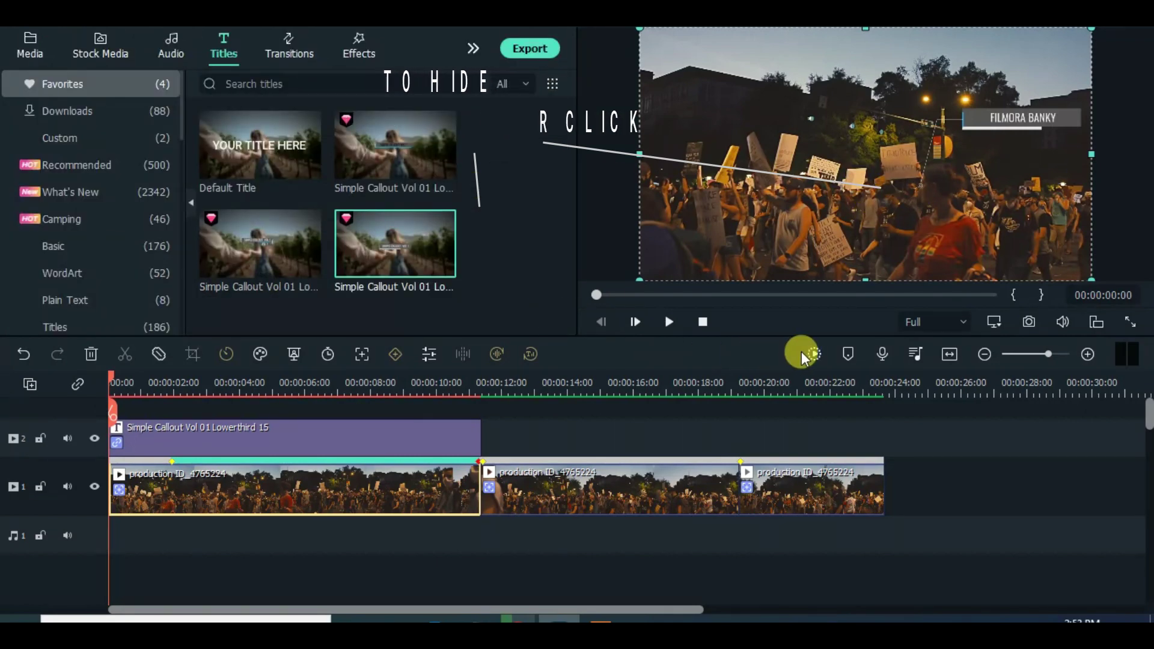
click(669, 322)
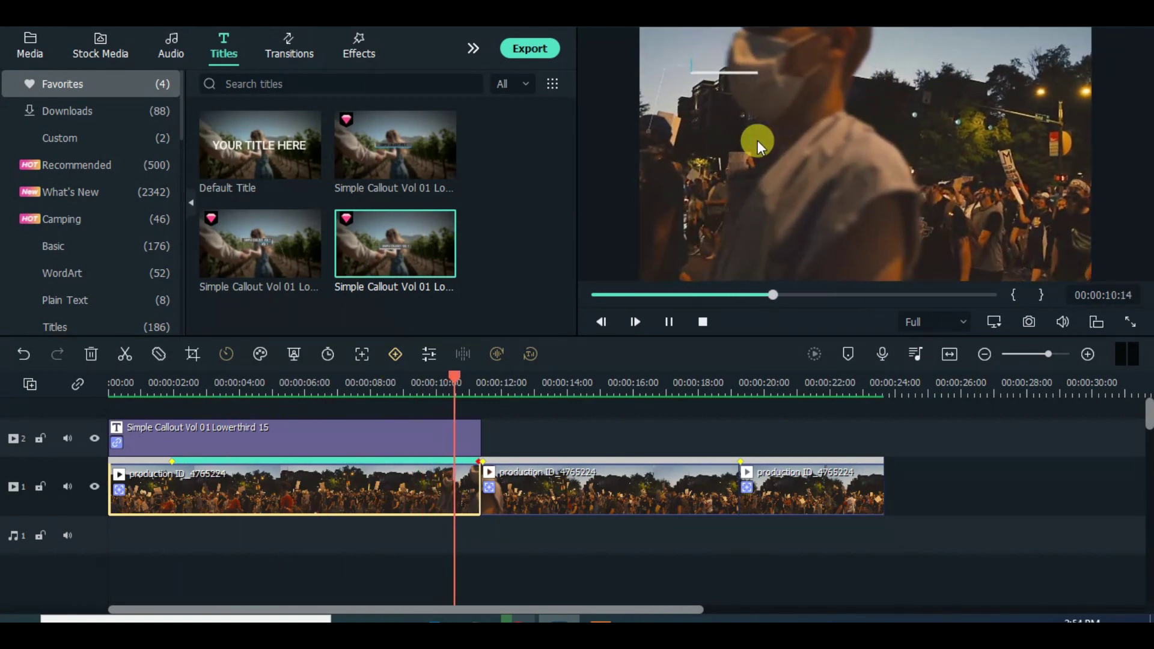
- Place Simple Callout Vol 01 Lowerthird 18 above the start of the second segment and extend it to the segment's full length
click(498, 381)
drag(498, 382, 481, 369)
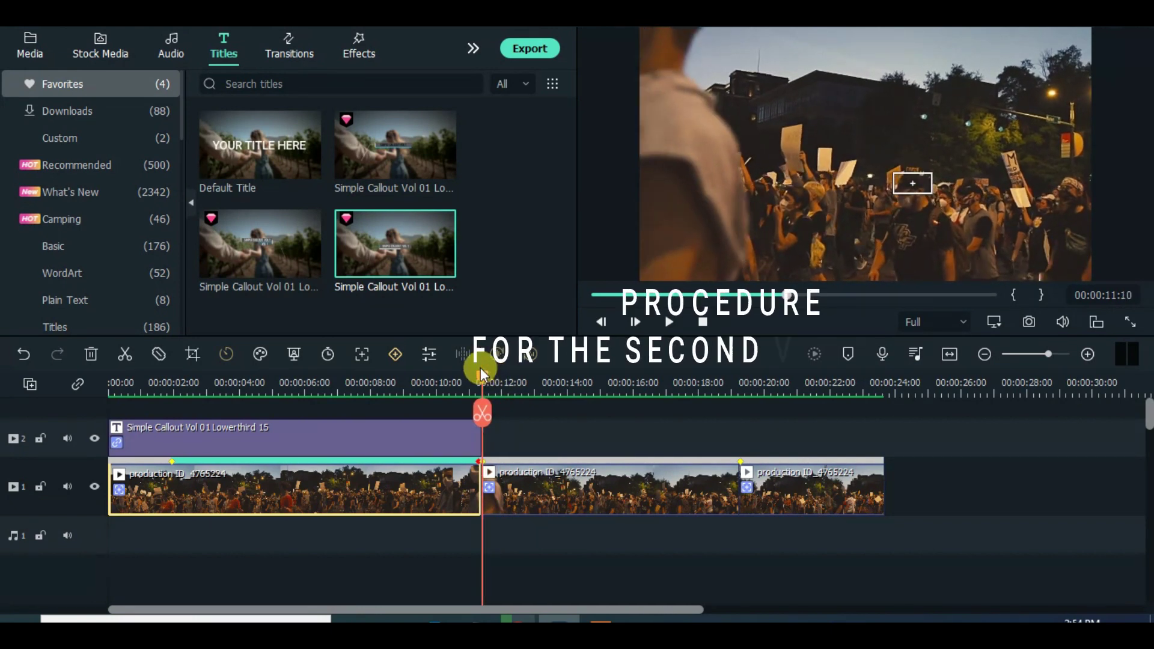
drag(254, 254, 482, 429)
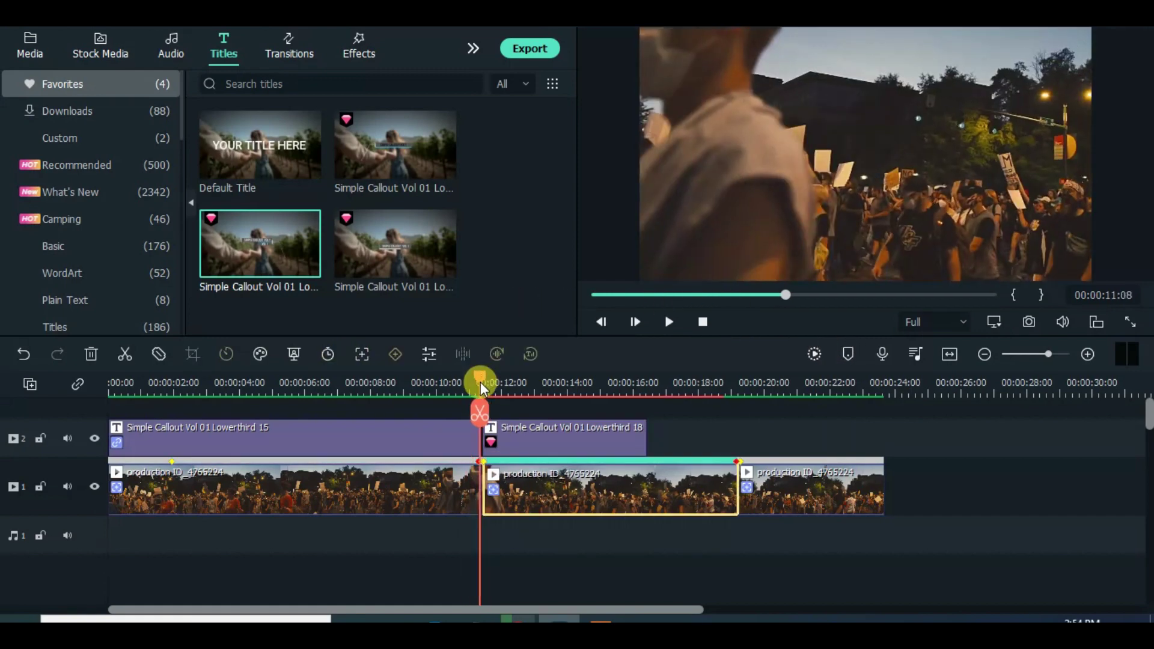
click(640, 432)
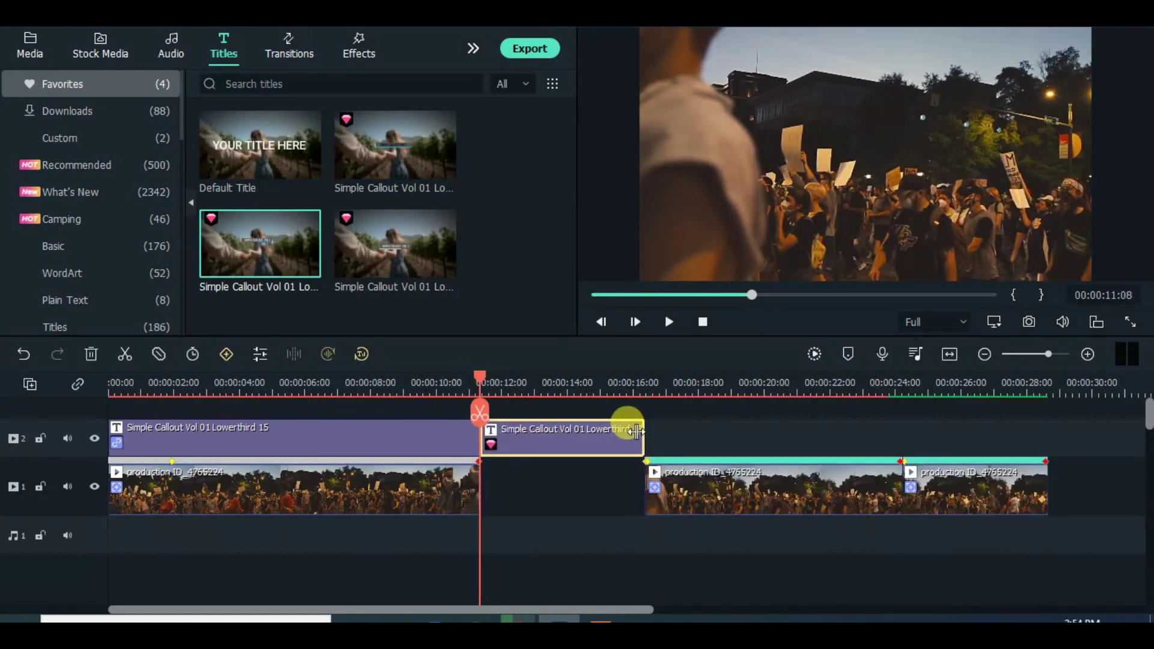
key(ctrl+z)
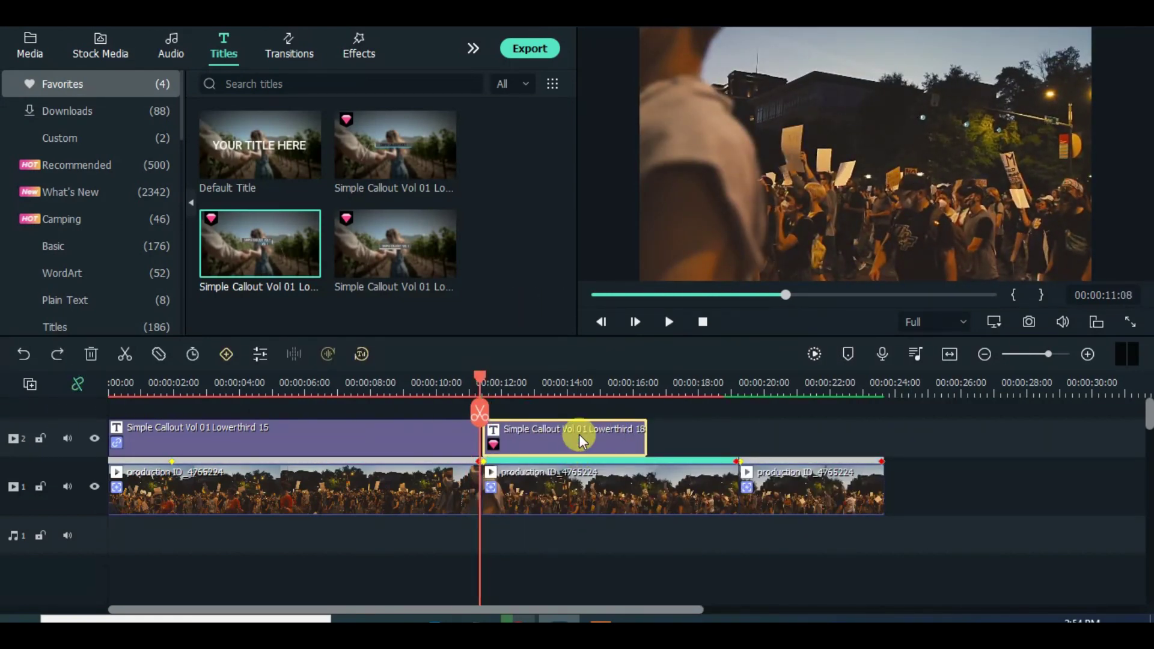
drag(579, 434, 569, 431)
drag(638, 434, 732, 437)
- Link the Lowerthird 18 callout to the second segment's motion tracking
double_click(641, 427)
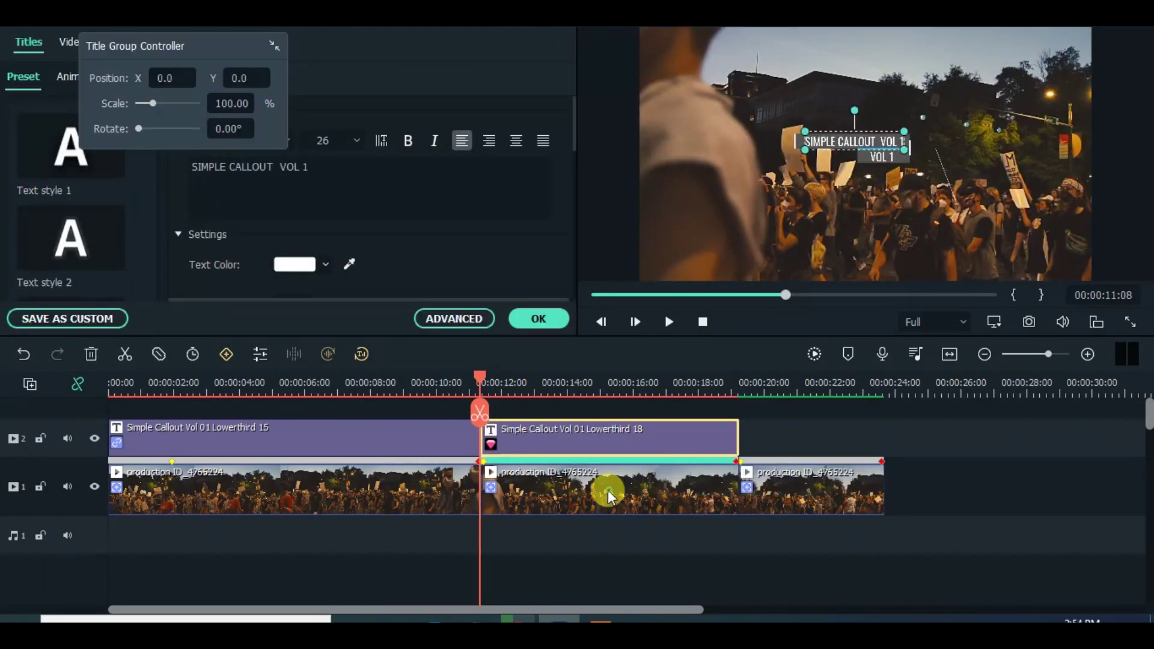
double_click(574, 469)
click(325, 268)
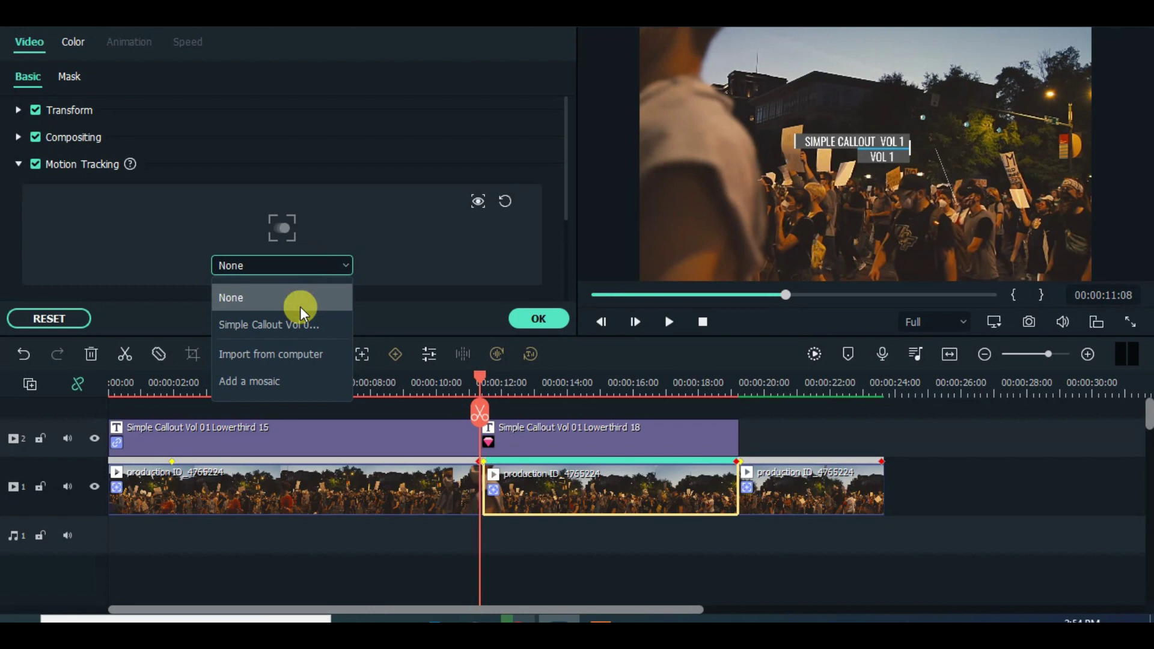
click(260, 325)
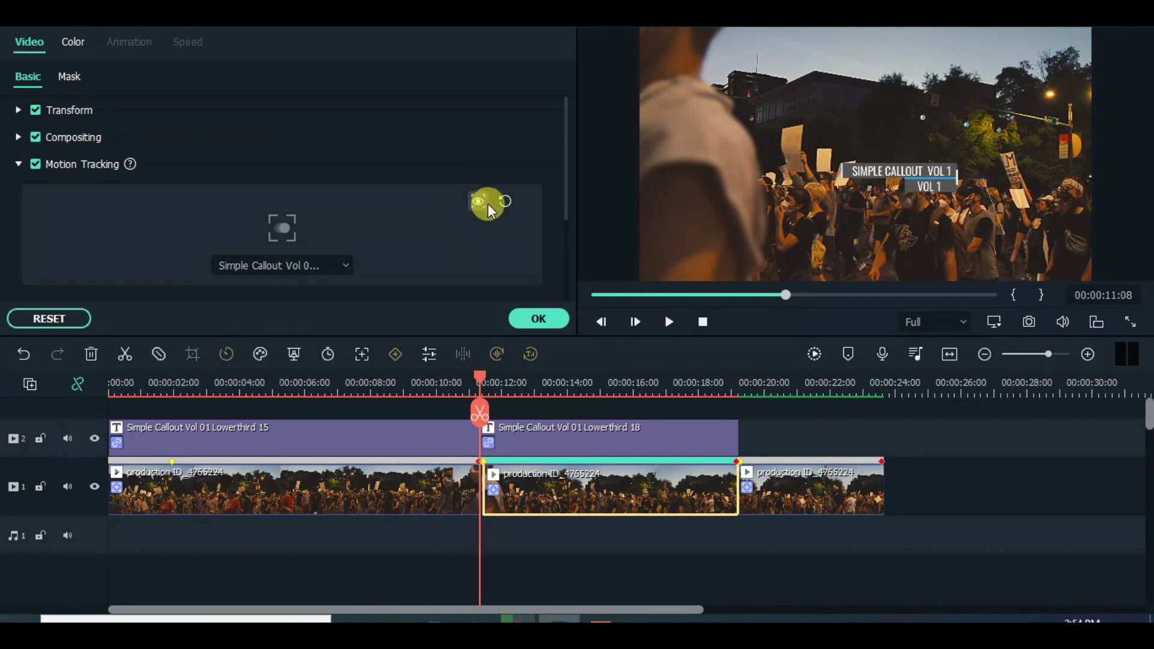
- Move the Lowerthird 18 callout graphic so its pointer line ends at the tracked head, and align both text lines with its bars
click(865, 199)
drag(865, 199, 896, 150)
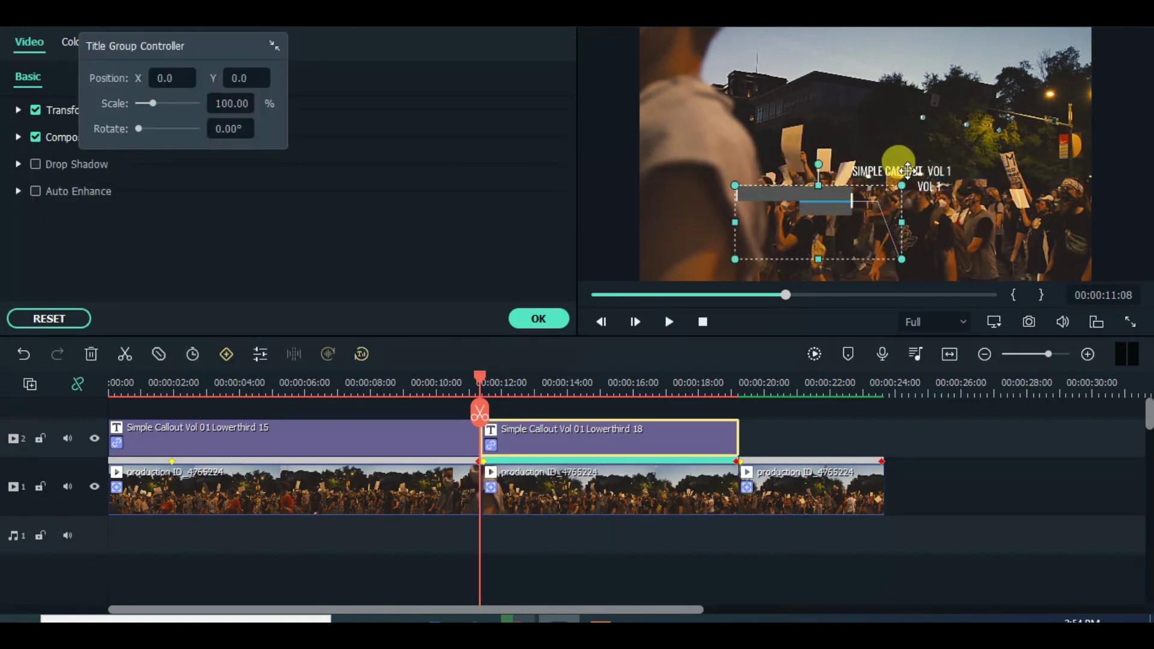
double_click(916, 144)
double_click(571, 469)
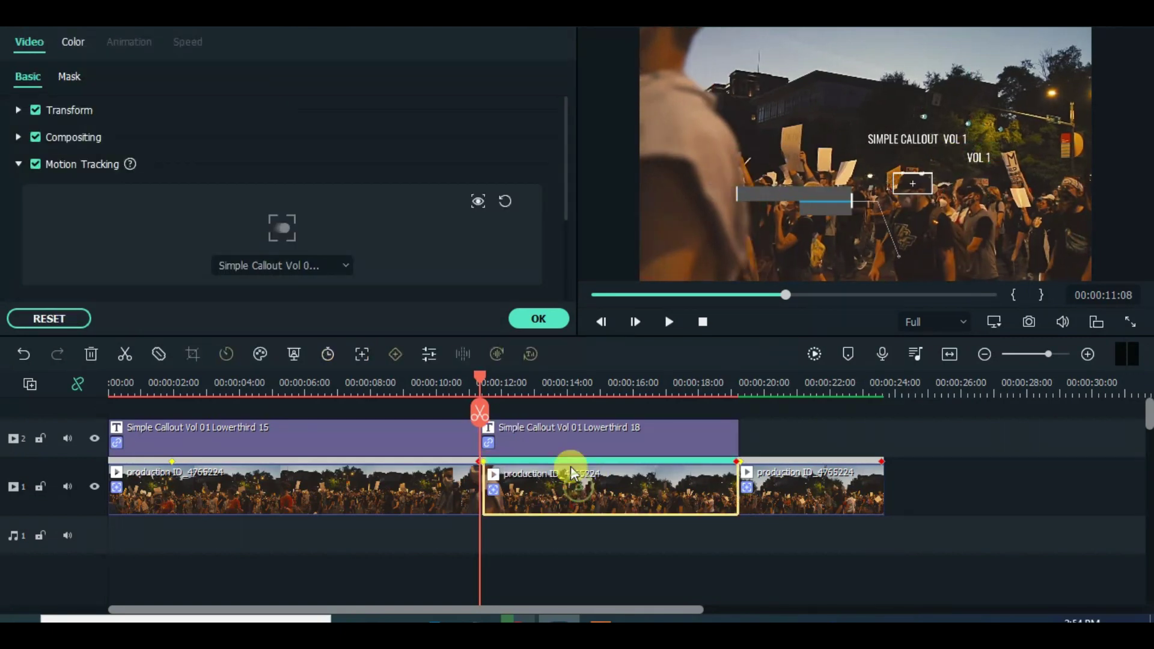
drag(842, 206, 841, 122)
double_click(913, 137)
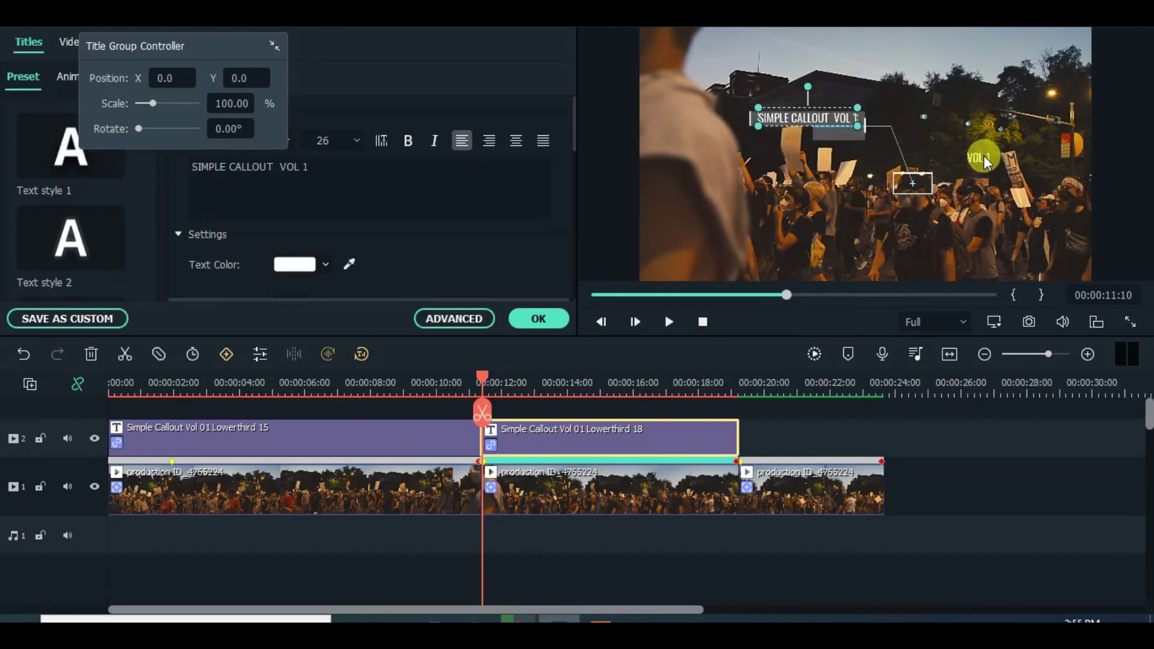
drag(985, 161, 846, 134)
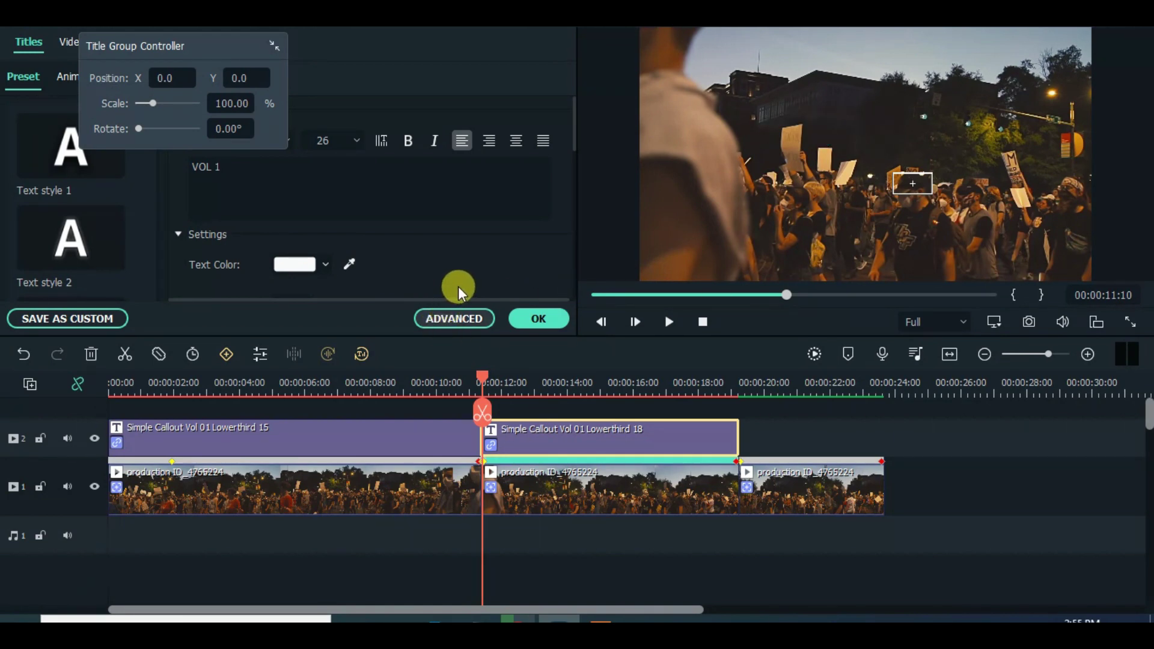
- Change the Lowerthird 18 callout's main text line to DOWNLOAD LINKS in the advanced title editor
click(455, 318)
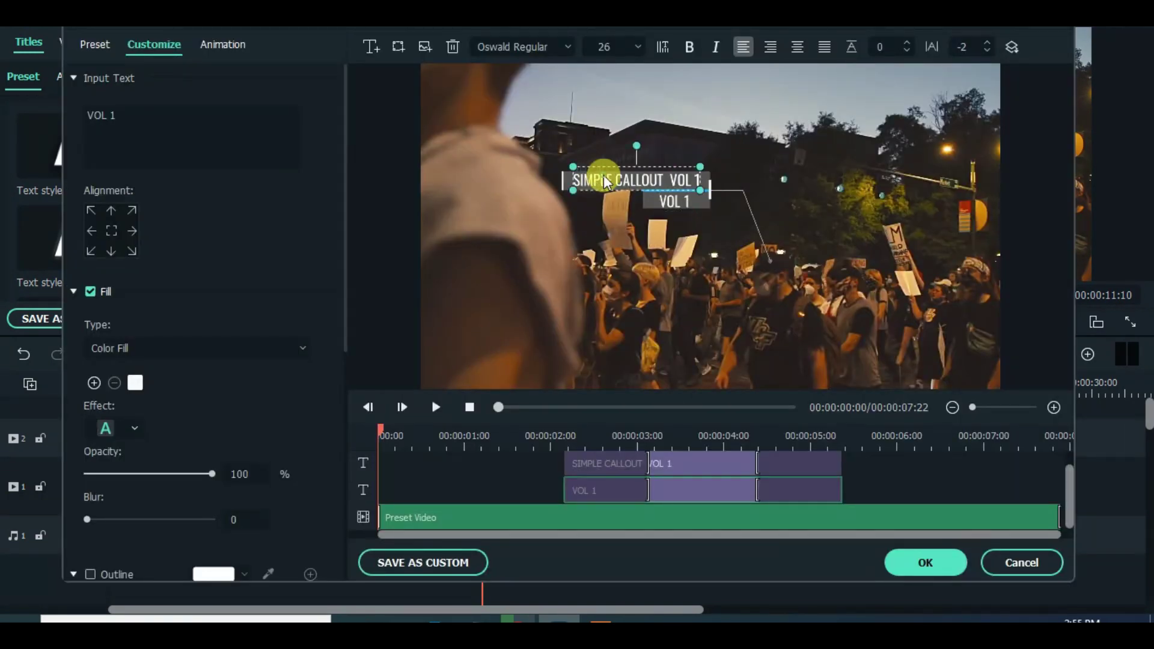
drag(42, 109, 45, 110)
key(BackSpace)
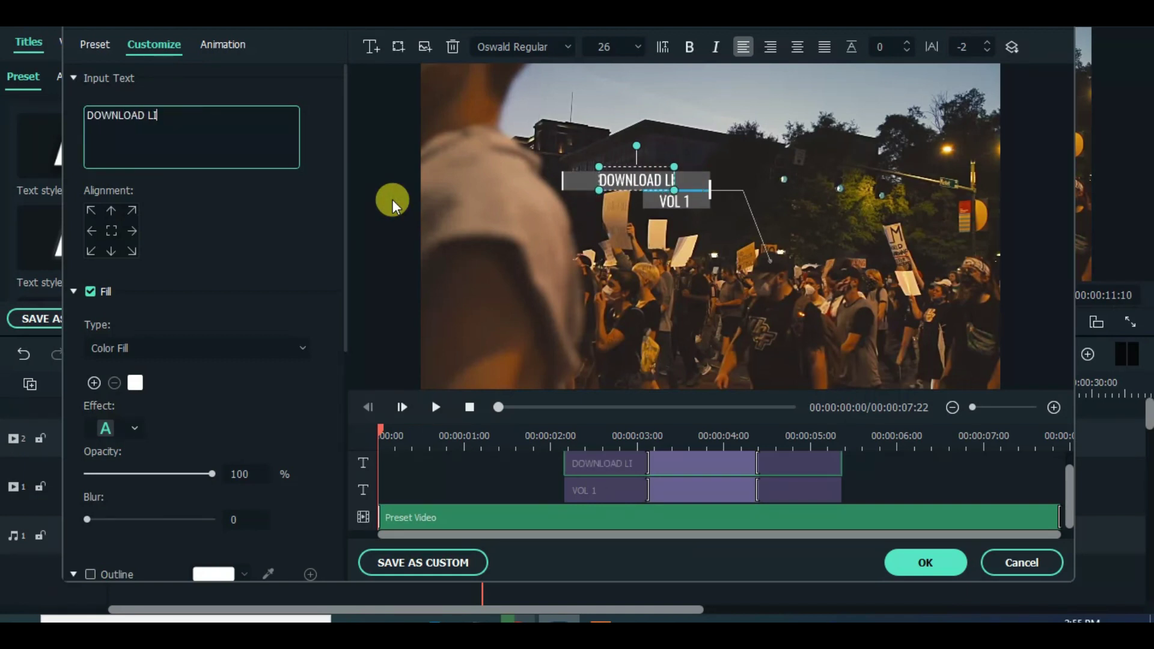
text(DOWNLOAD LINKS)
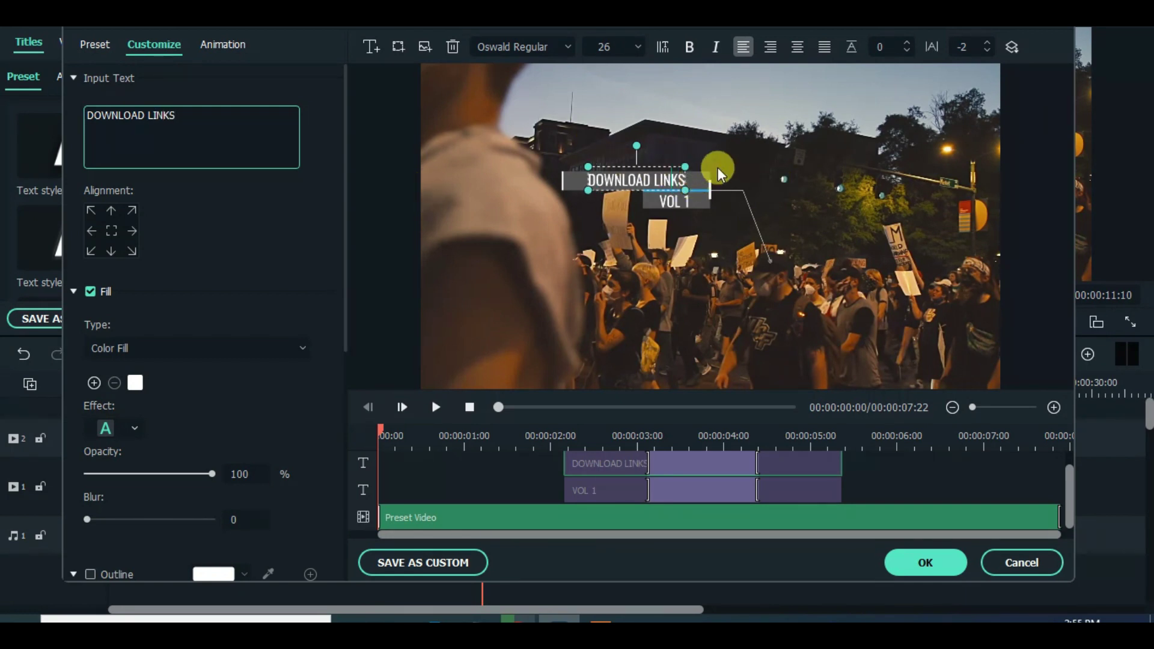
click(638, 180)
- Change the callout's second text line to DESCRIPTION at font size 16 and apply the title edits
click(677, 203)
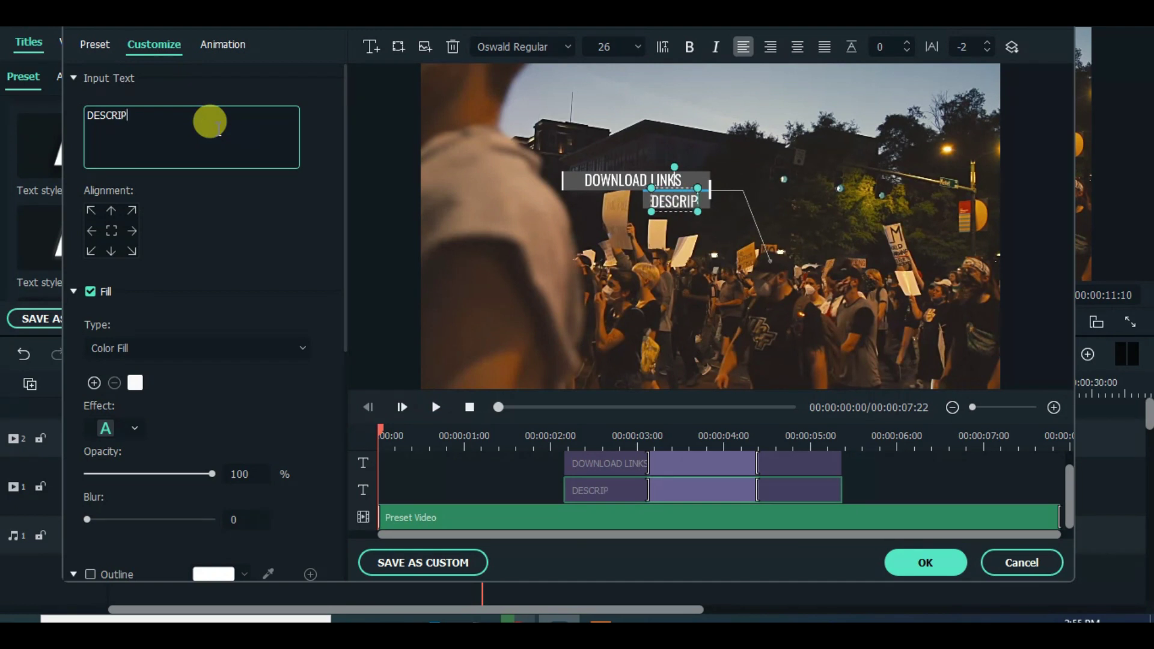
click(636, 46)
click(613, 96)
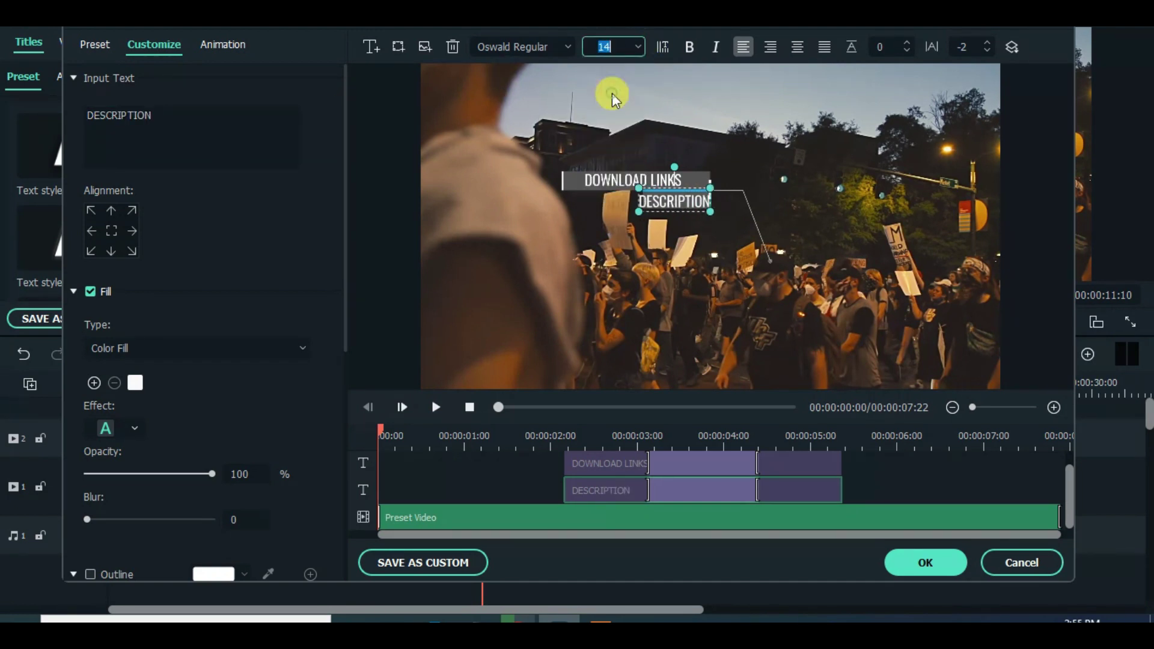
click(634, 46)
click(609, 129)
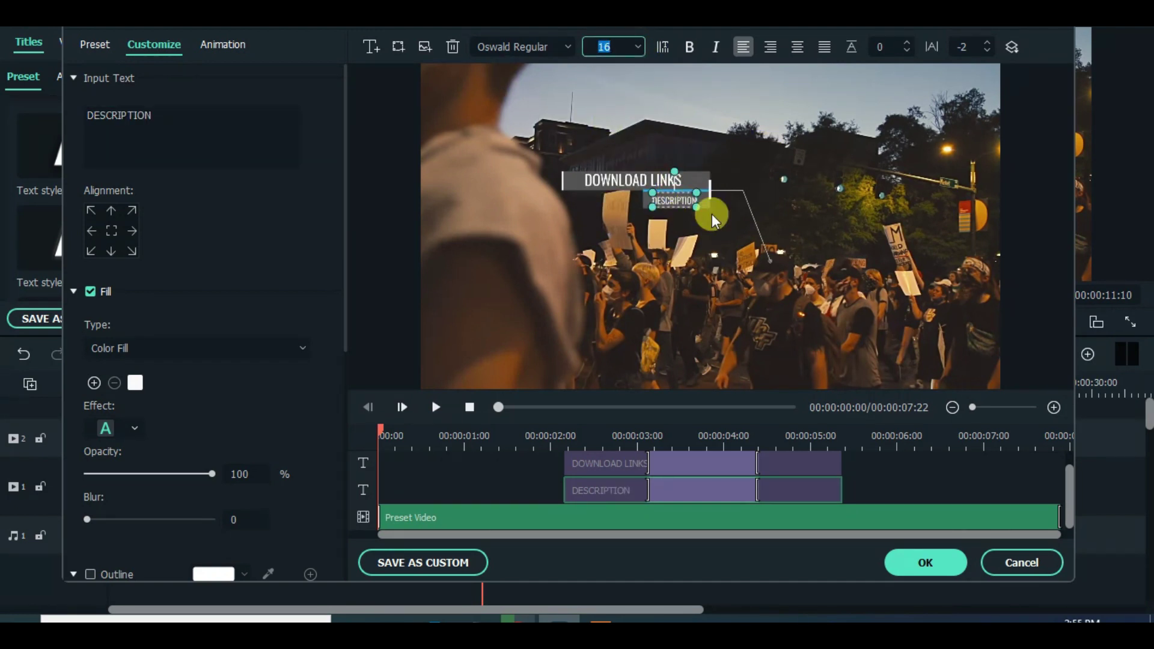
click(685, 197)
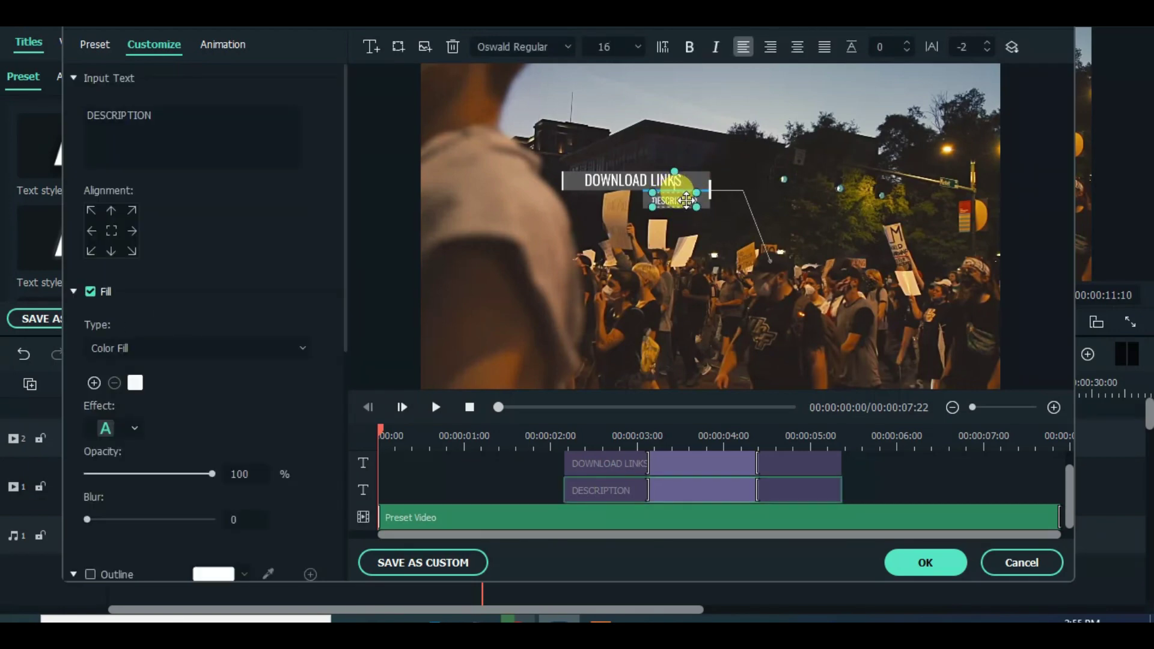
click(743, 176)
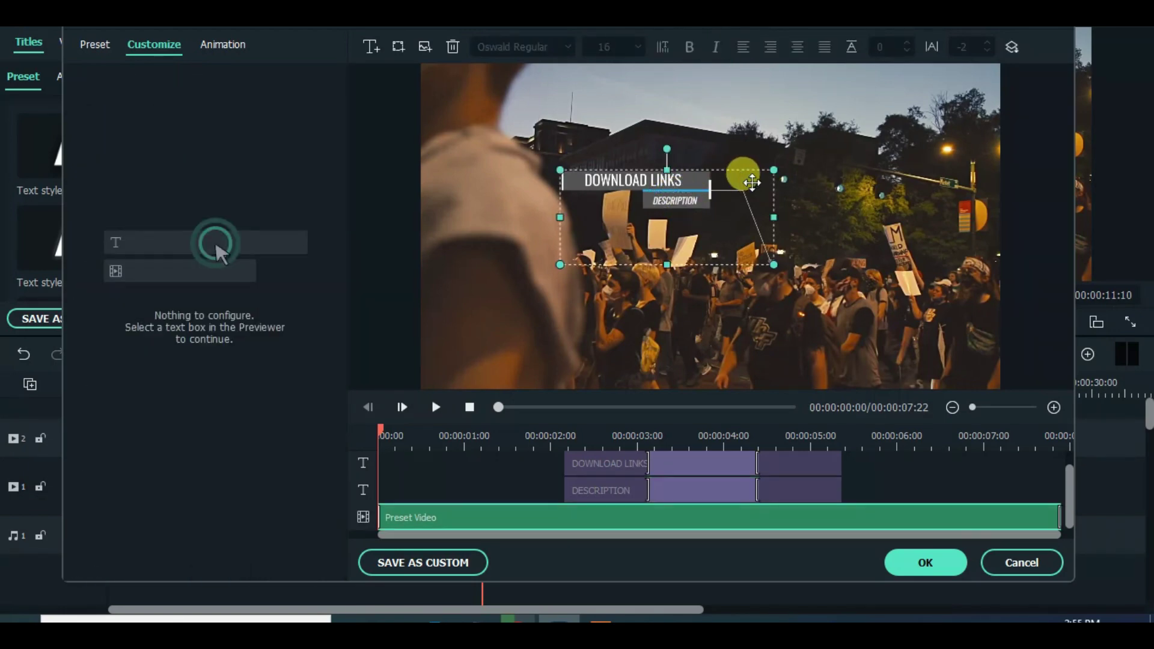
click(915, 562)
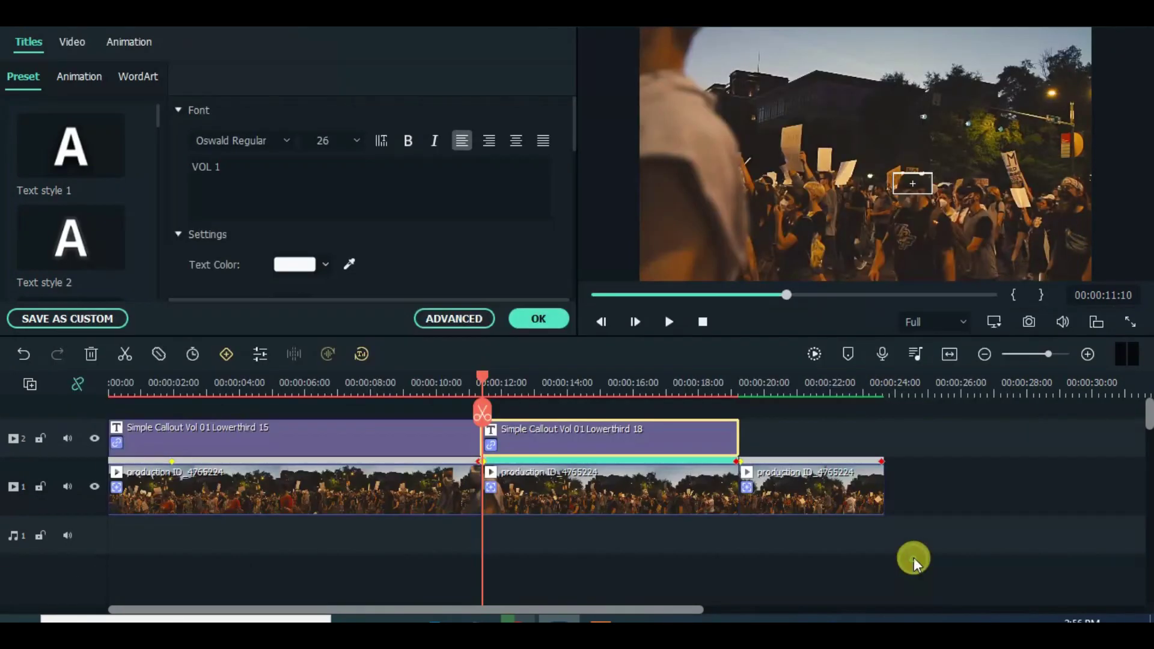
- Hide the motion tracker frame on the second segment
click(556, 317)
click(592, 497)
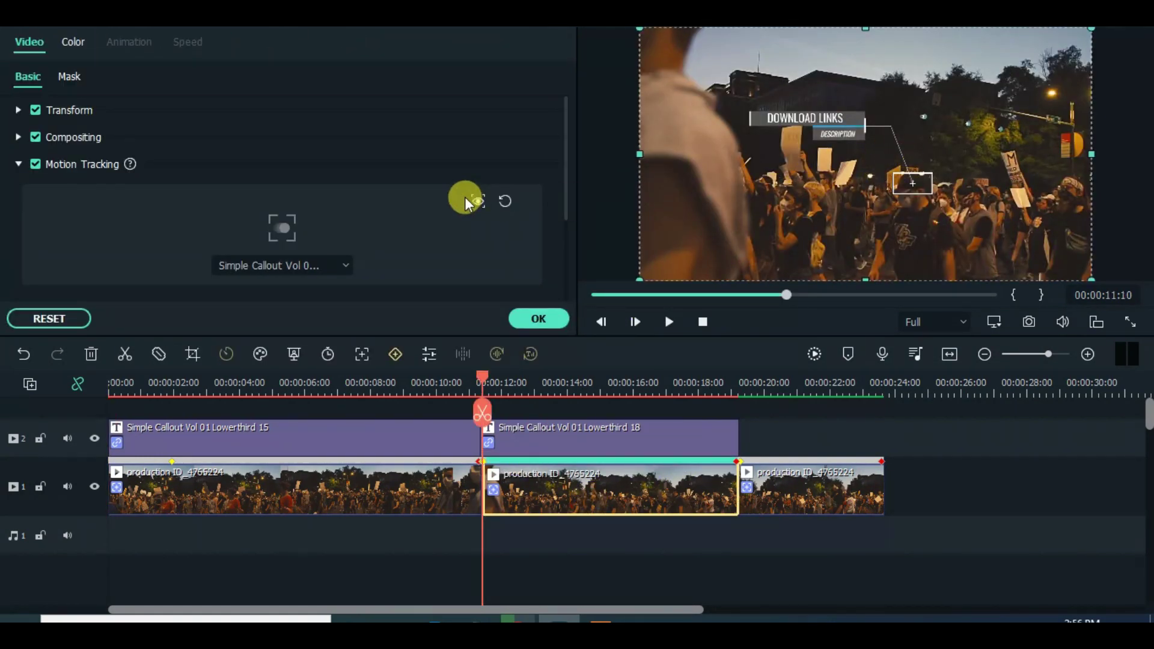
click(545, 318)
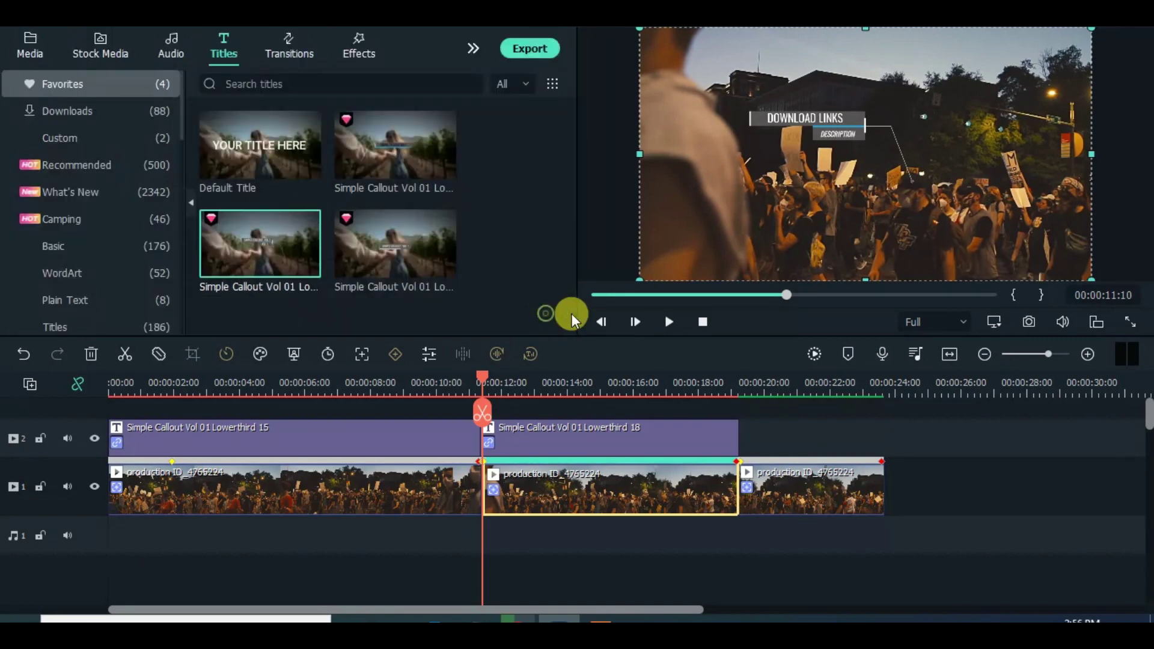
- Play the video from the beginning to check how long the first callout's text stays on screen
click(596, 295)
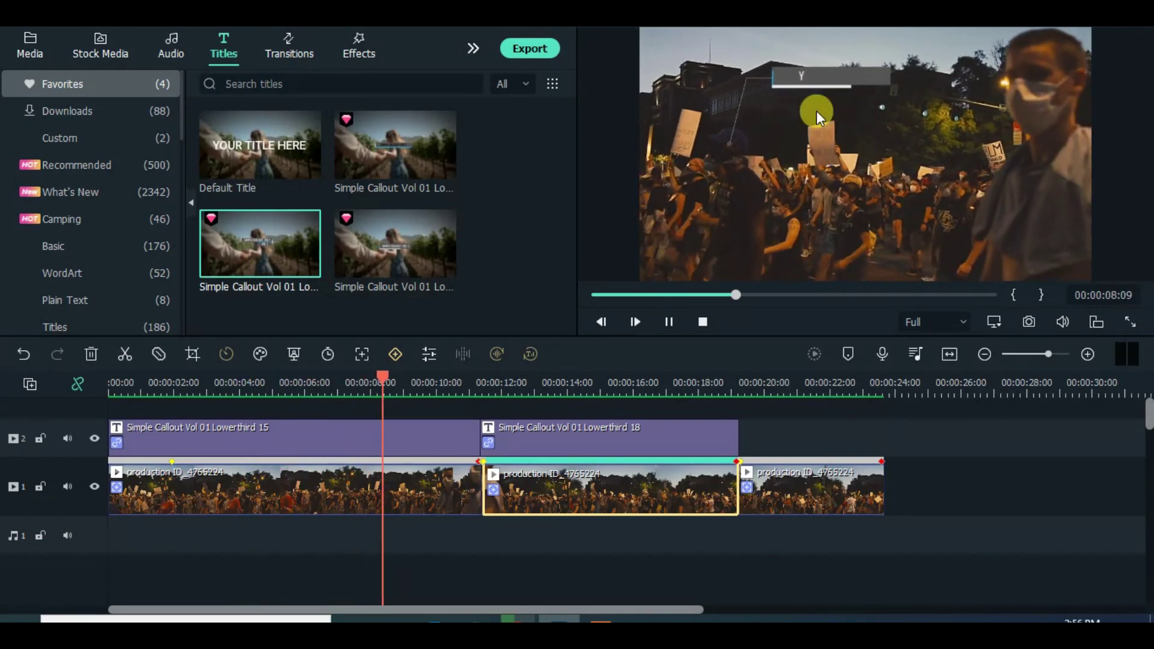
click(668, 321)
drag(442, 382, 290, 385)
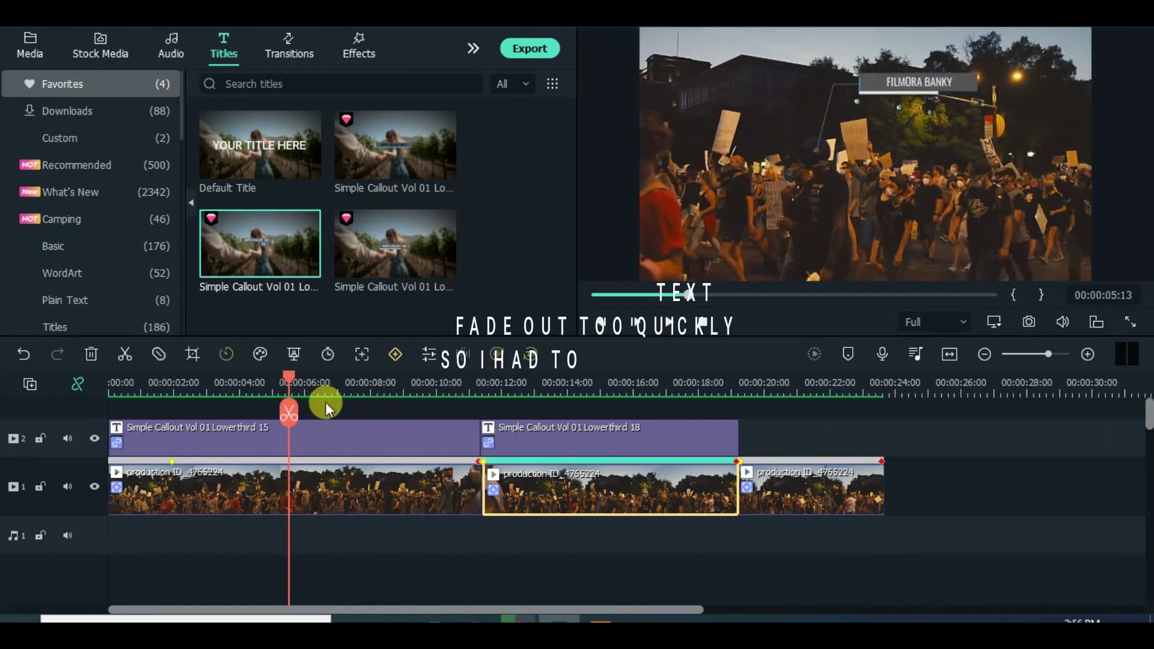
- Extend the text in the Lowerthird 15 callout to end at about 10.5 seconds, and shorten its intro and outro animations
click(339, 431)
double_click(339, 431)
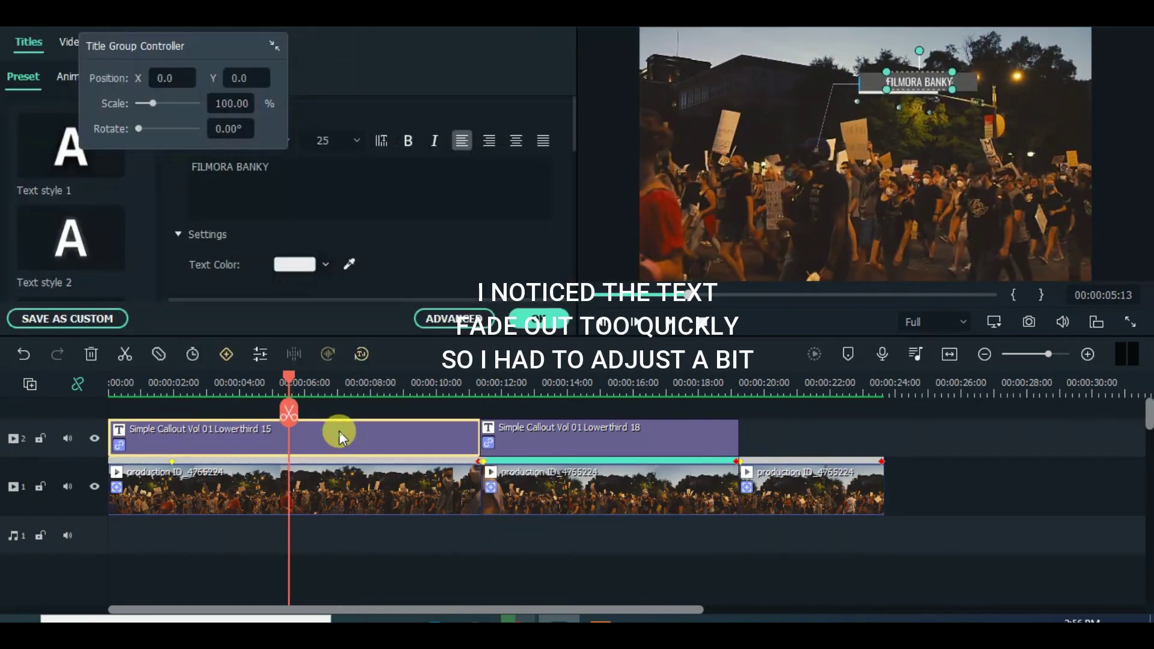
click(460, 320)
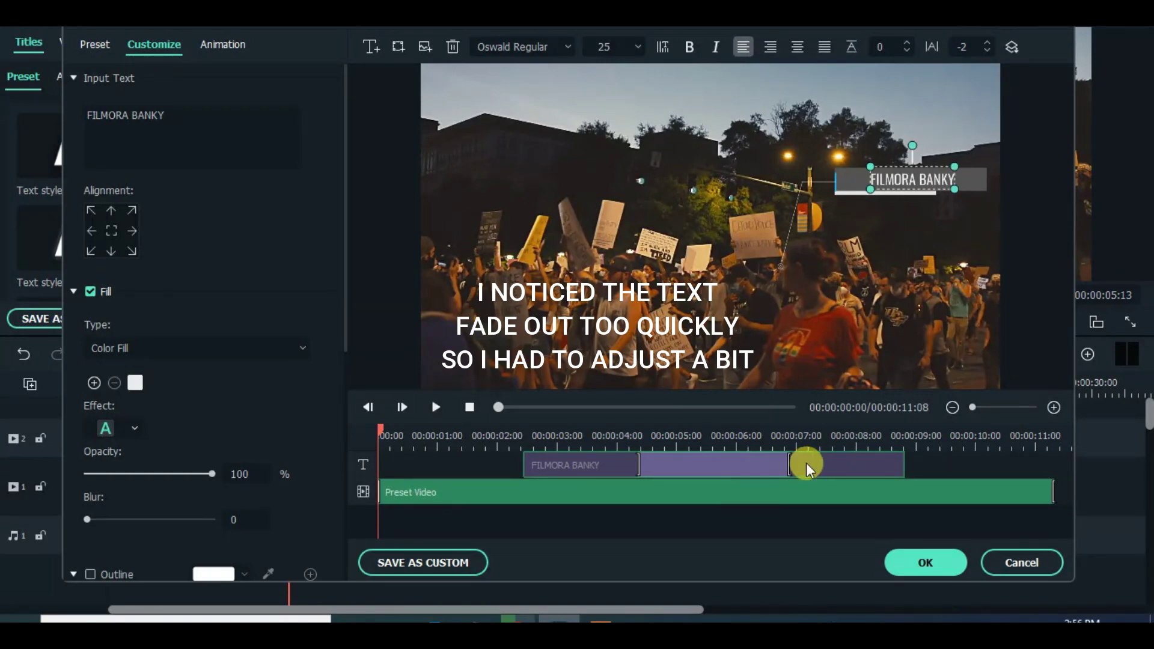
drag(904, 468, 1010, 466)
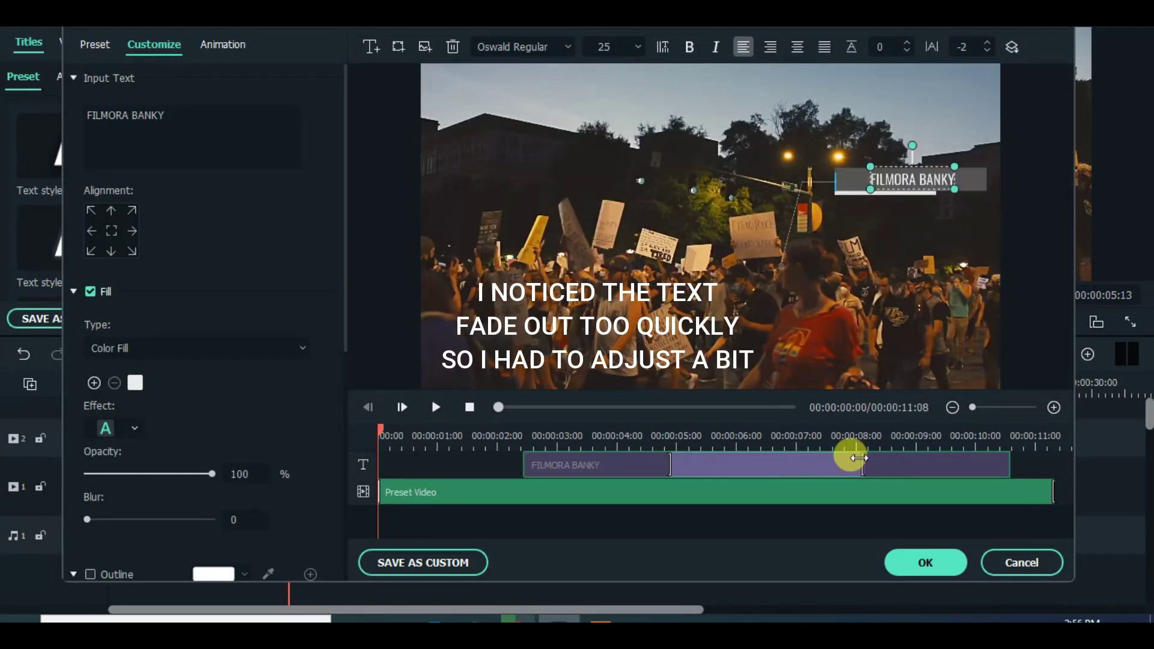
drag(863, 462, 986, 469)
drag(677, 464, 615, 464)
click(938, 561)
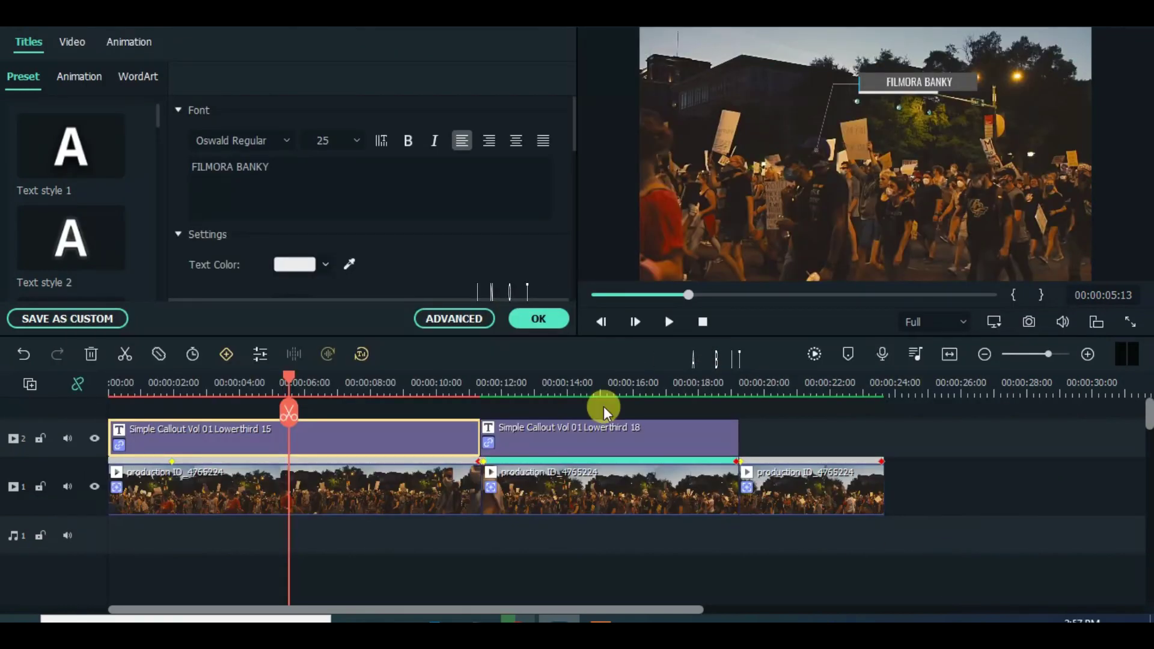
- Render the timeline preview and play it to check both callouts
click(817, 353)
click(669, 323)
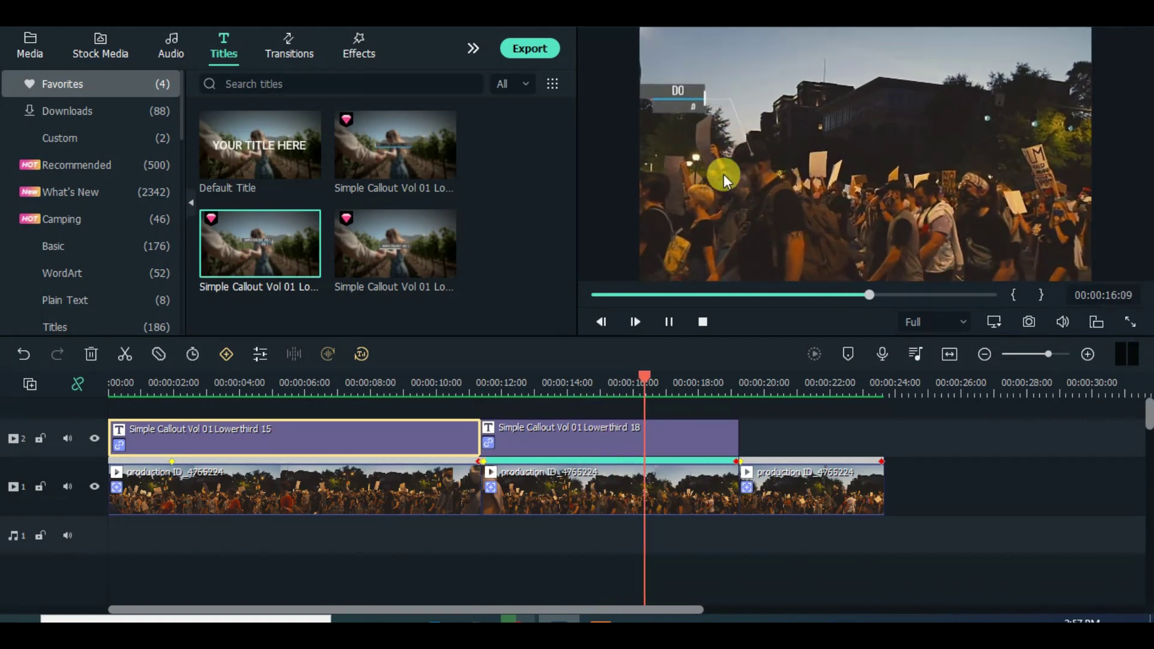
click(671, 321)
- Place a Default Title above the third segment, starting at the segment's beginning and trimmed to its length
drag(750, 379, 739, 379)
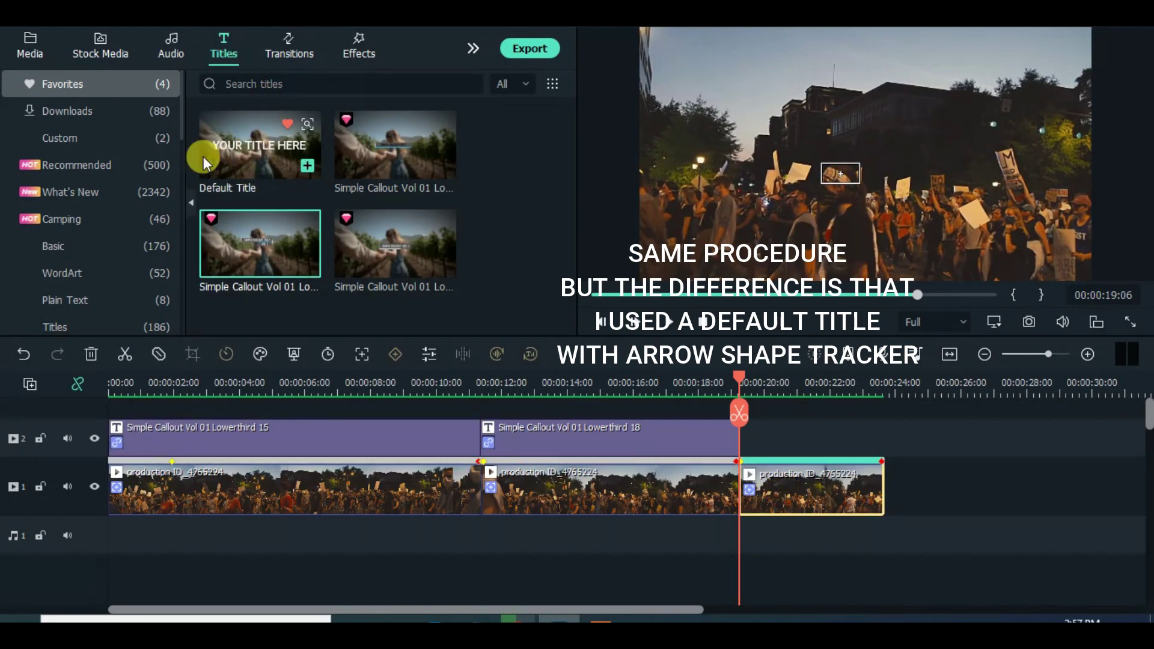
drag(203, 156, 780, 430)
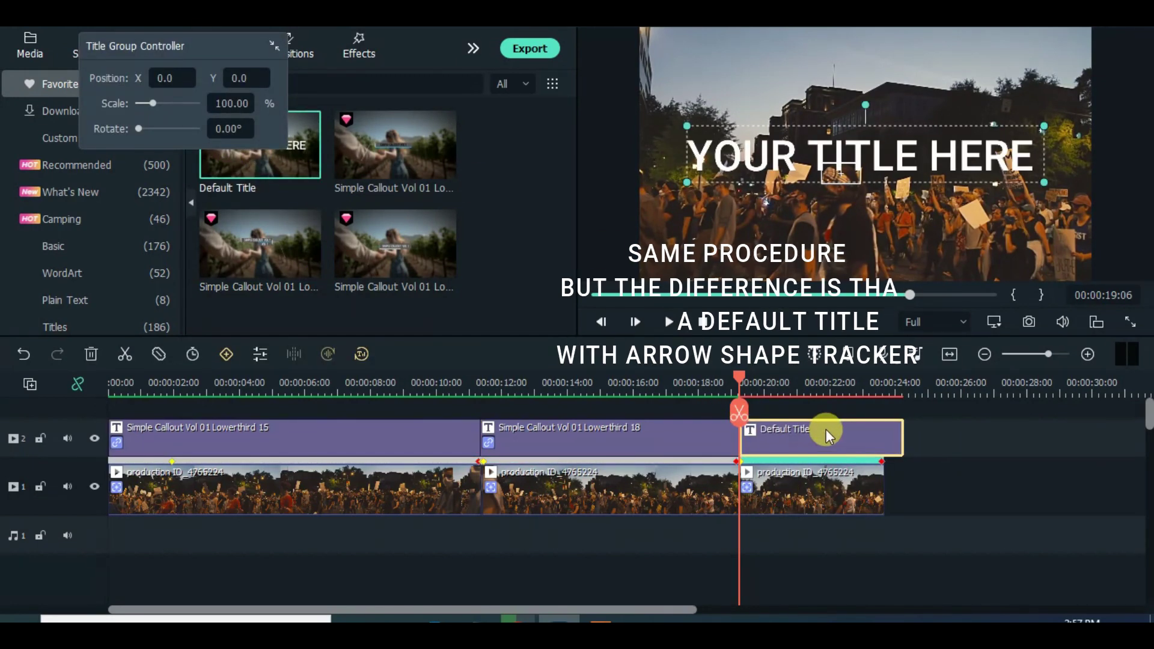
drag(901, 436, 875, 434)
drag(736, 372, 738, 380)
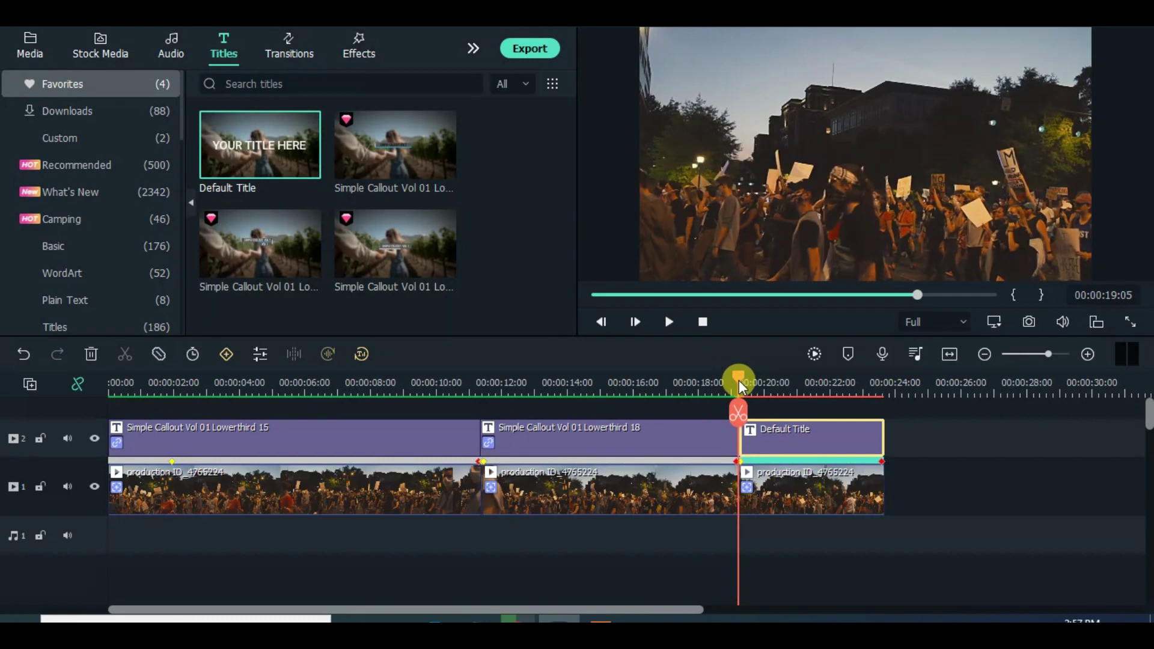
scroll(798, 375, up, 2)
click(740, 380)
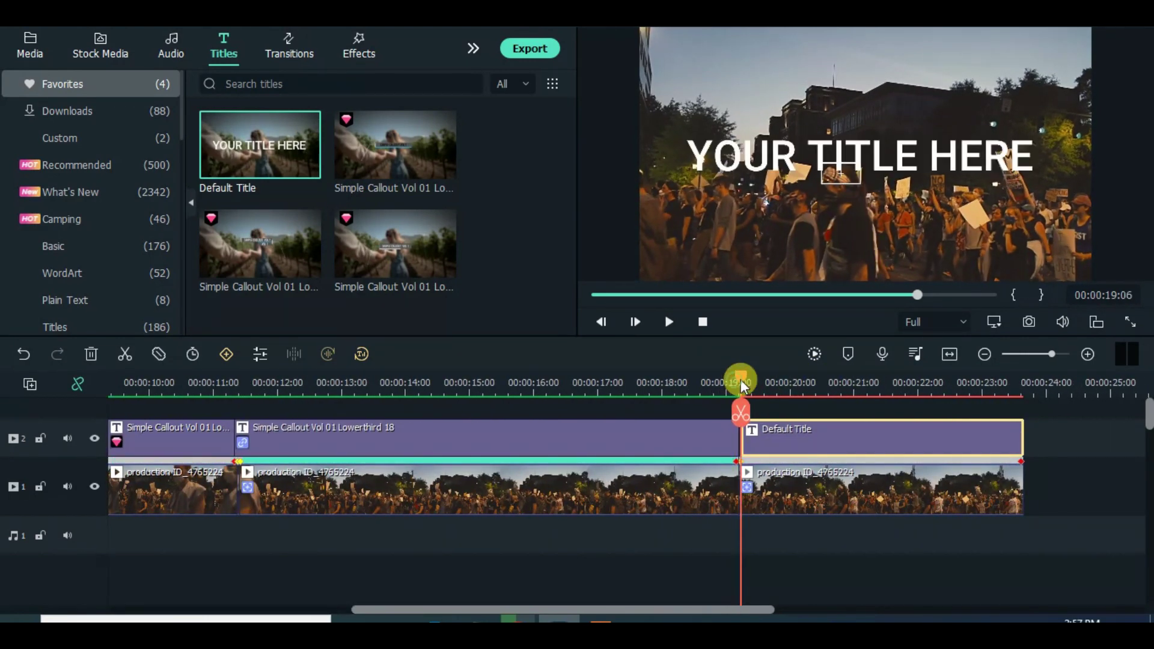
click(779, 411)
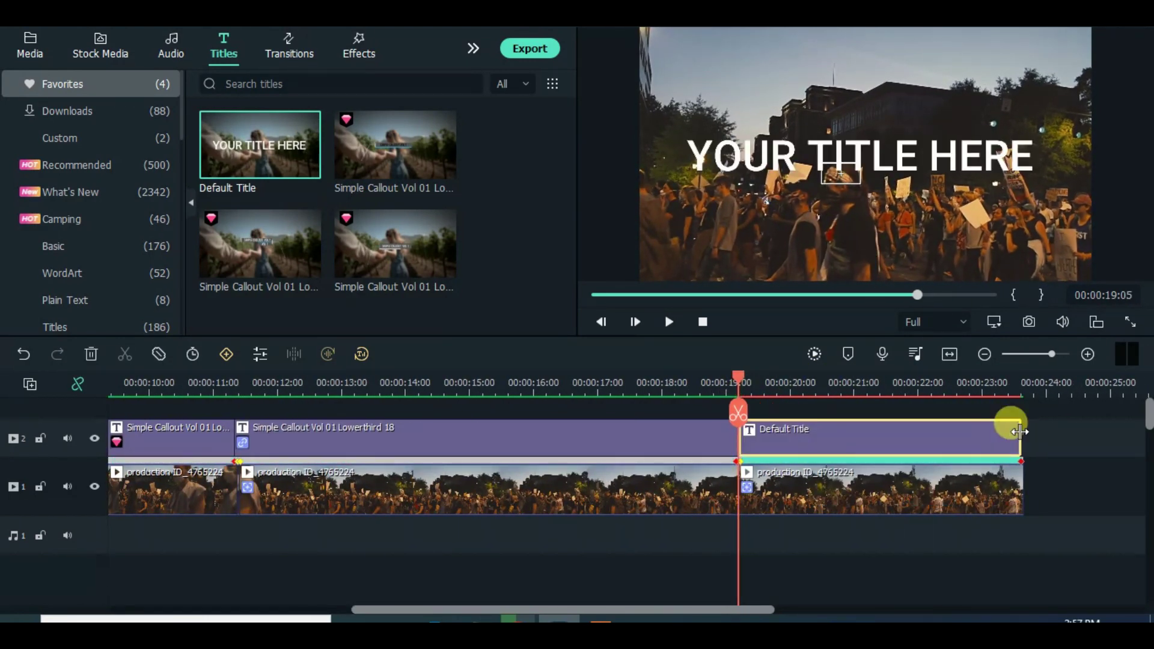
- Open the Default Title in the advanced title editor and delete its text box
double_click(850, 424)
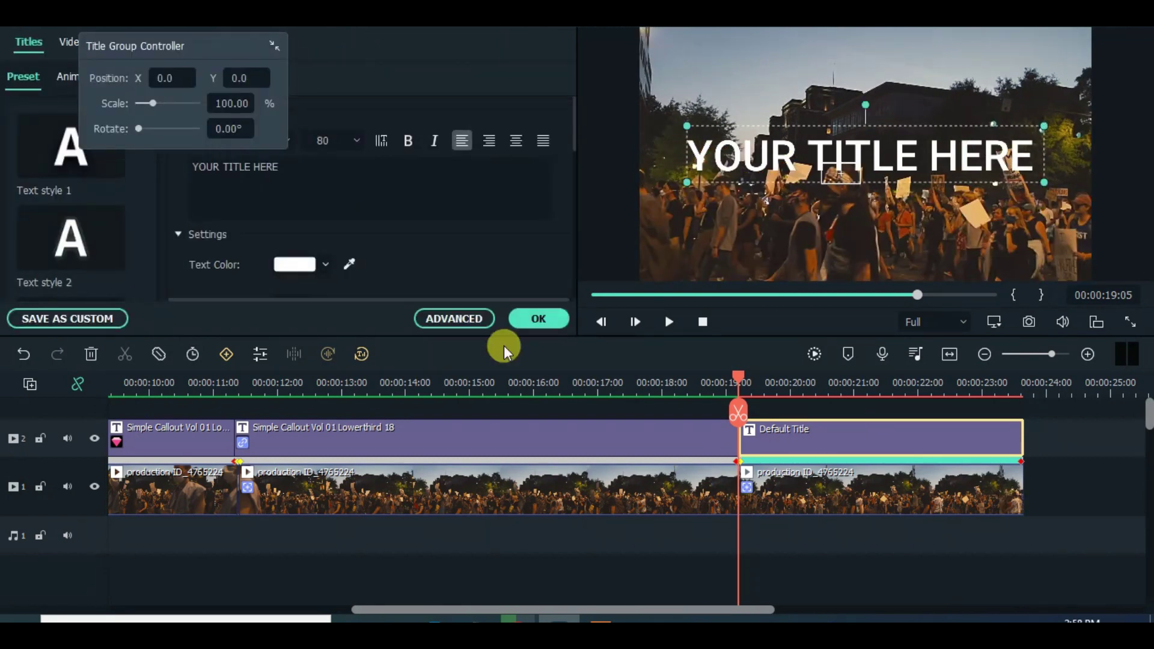
click(472, 317)
click(452, 47)
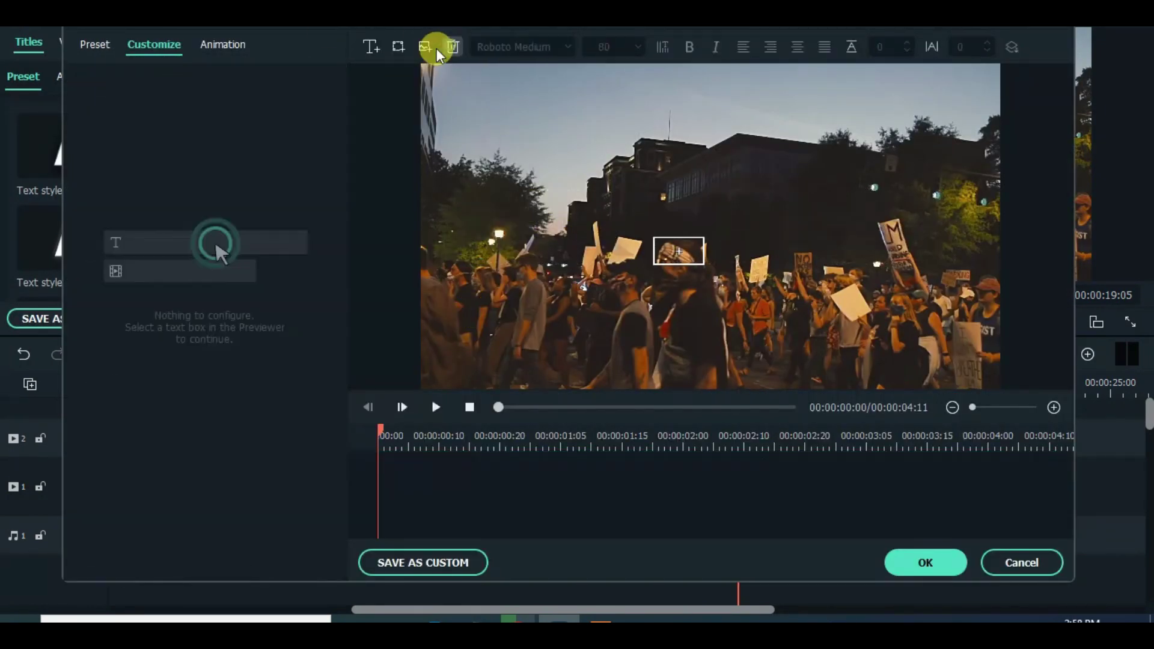
- Add an arrow shape pointing down above the tracked head, and give it the Up Dir Insert animation
click(397, 47)
click(421, 99)
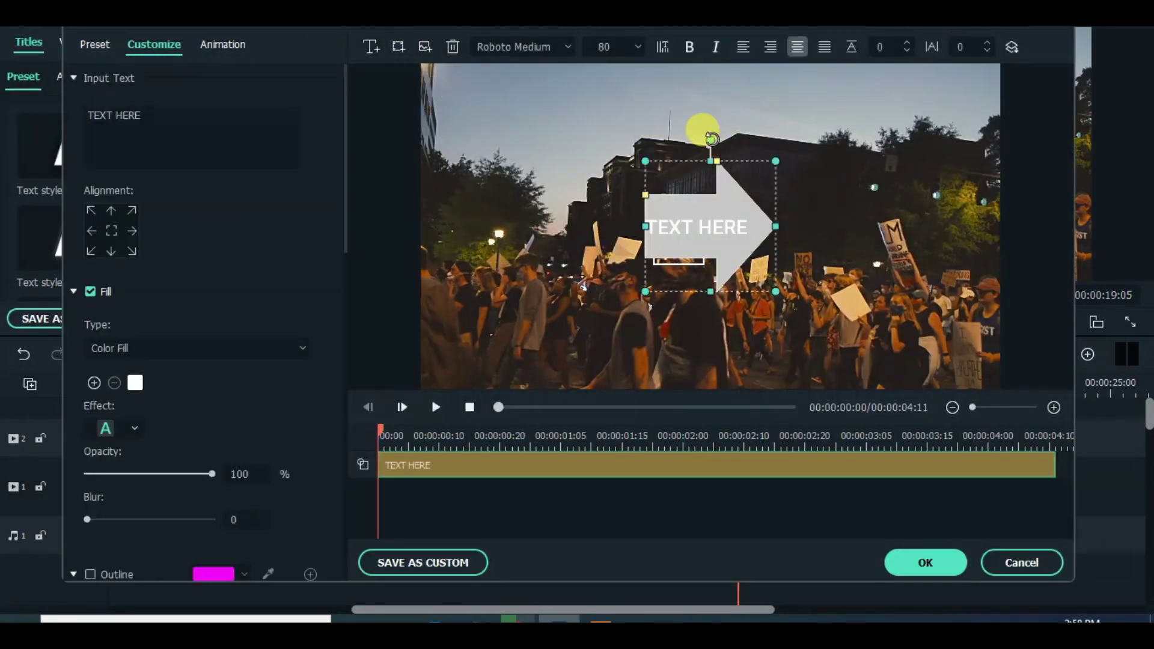
drag(711, 139, 678, 154)
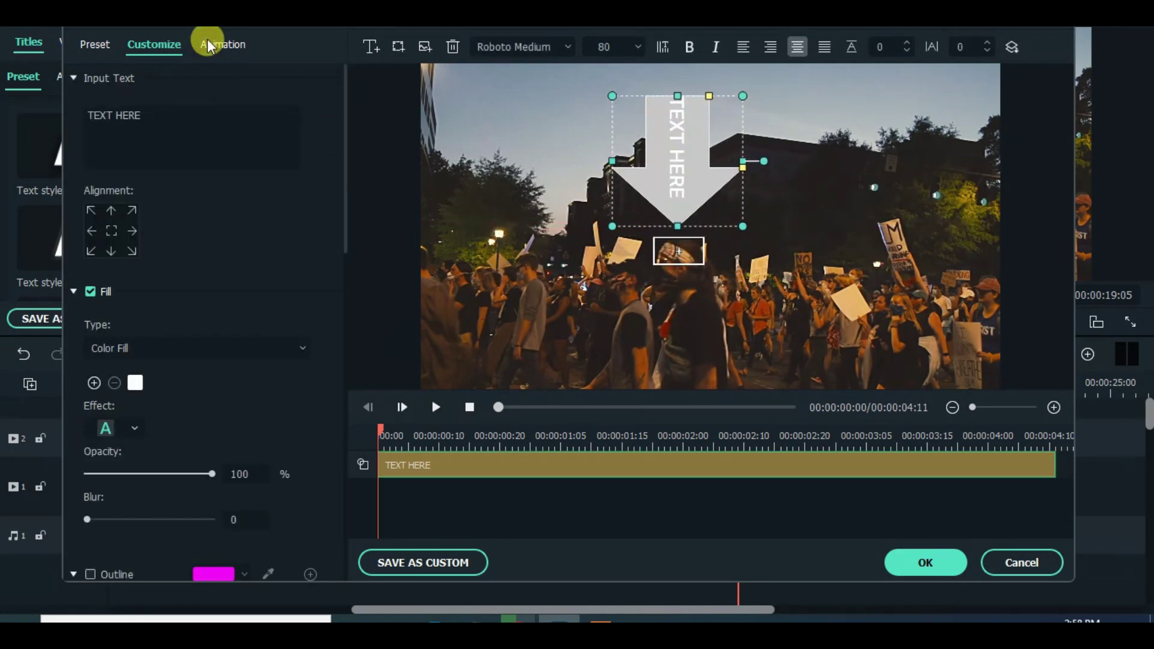
click(216, 45)
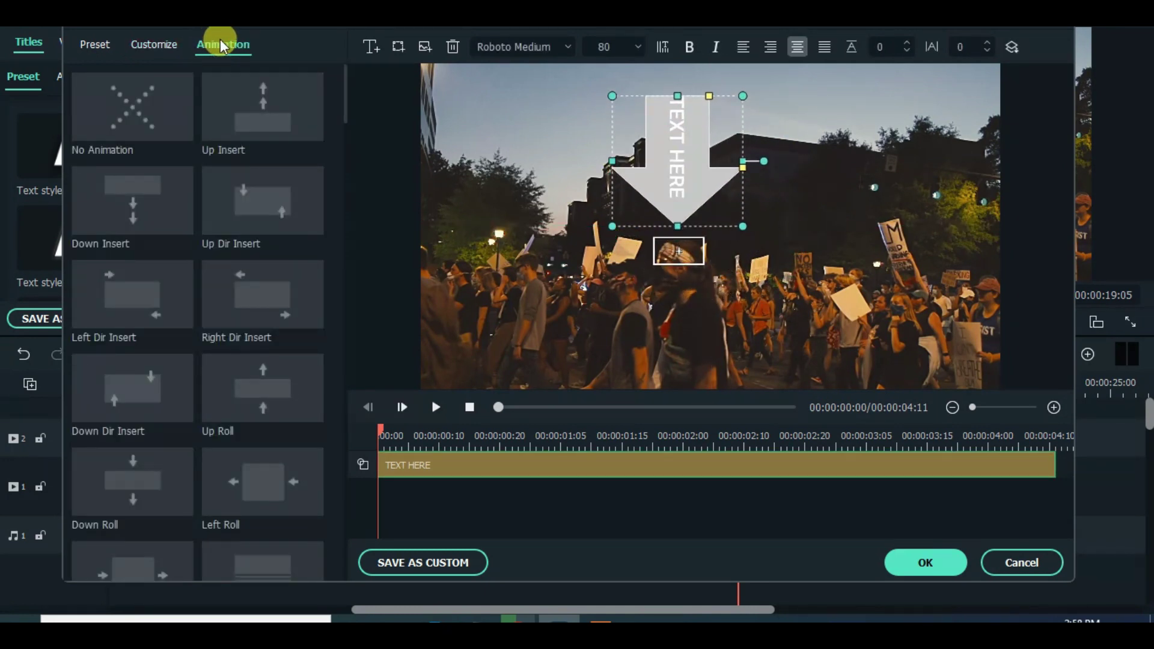
click(258, 197)
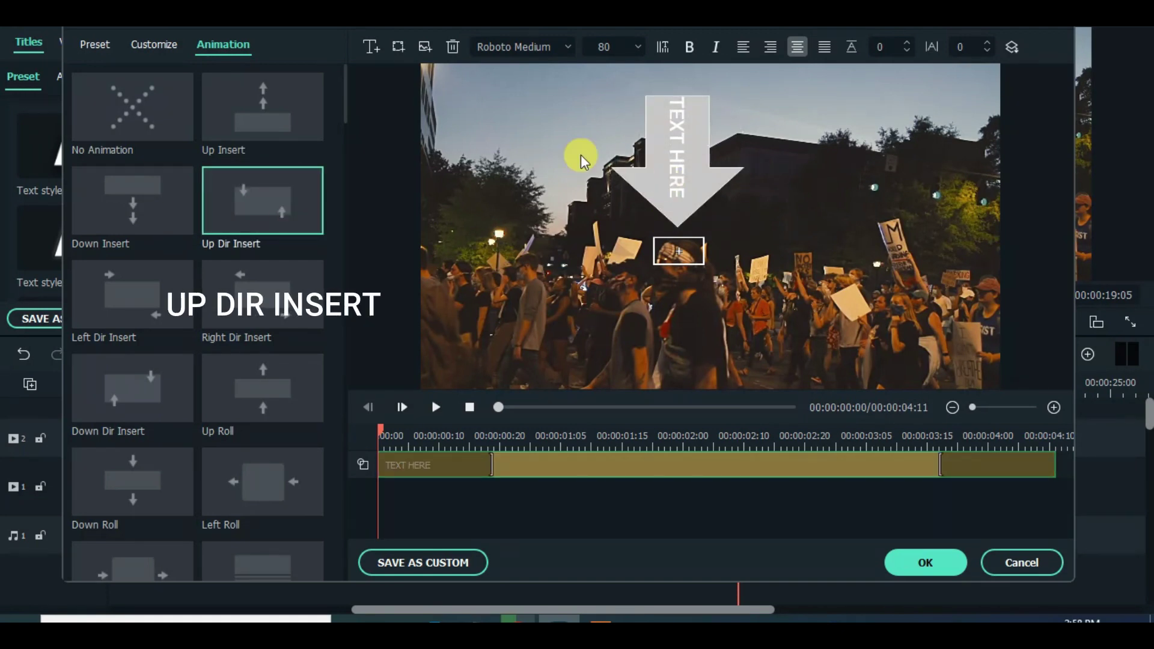
- Delete the placeholder text "TEXT HERE" from the arrow shape
click(154, 45)
click(401, 406)
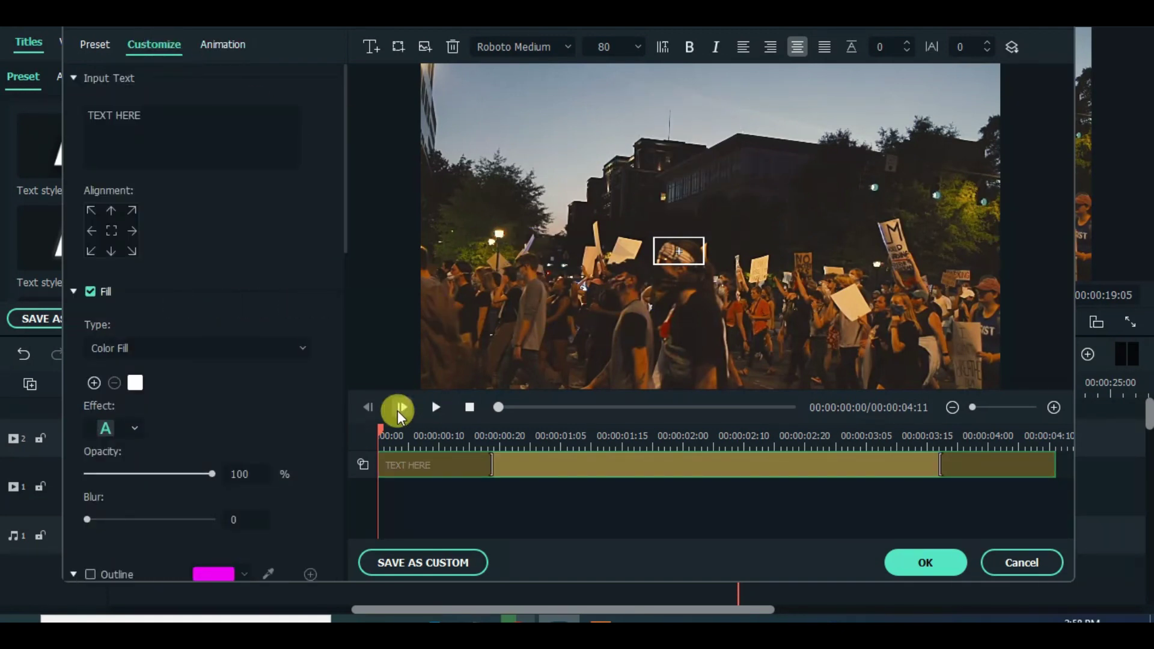
click(482, 435)
click(675, 172)
click(182, 115)
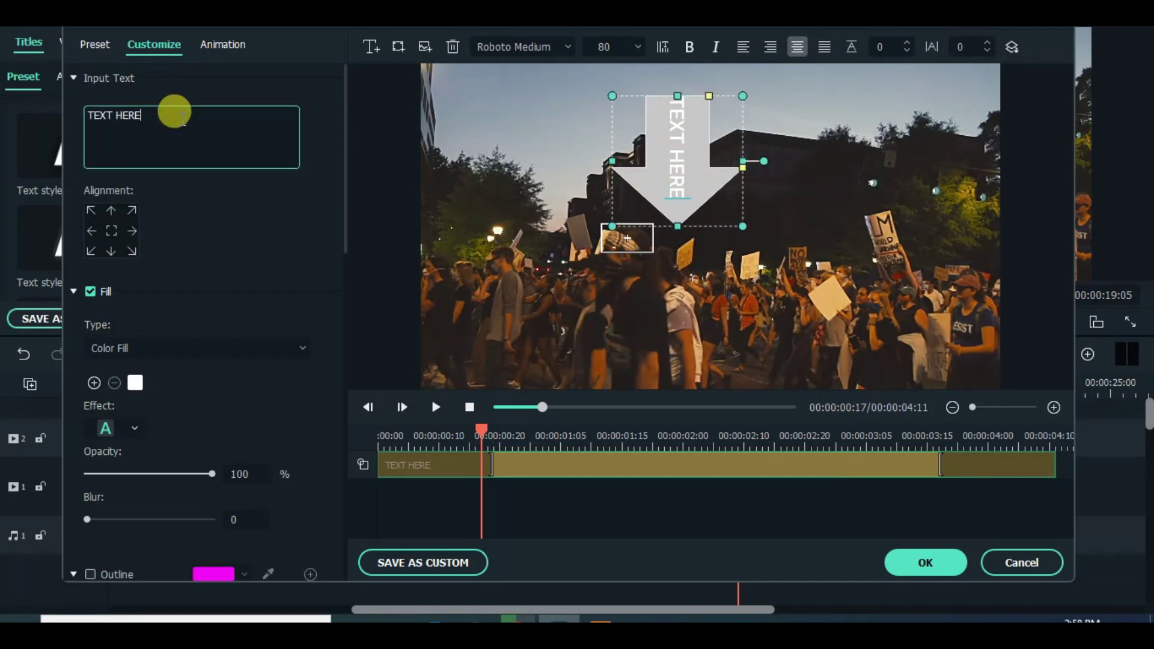
key(BackSpace)
key(BackSpace)
key(BackSpace)
key(BackSpace)
key(BackSpace)
key(BackSpace)
key(BackSpace)
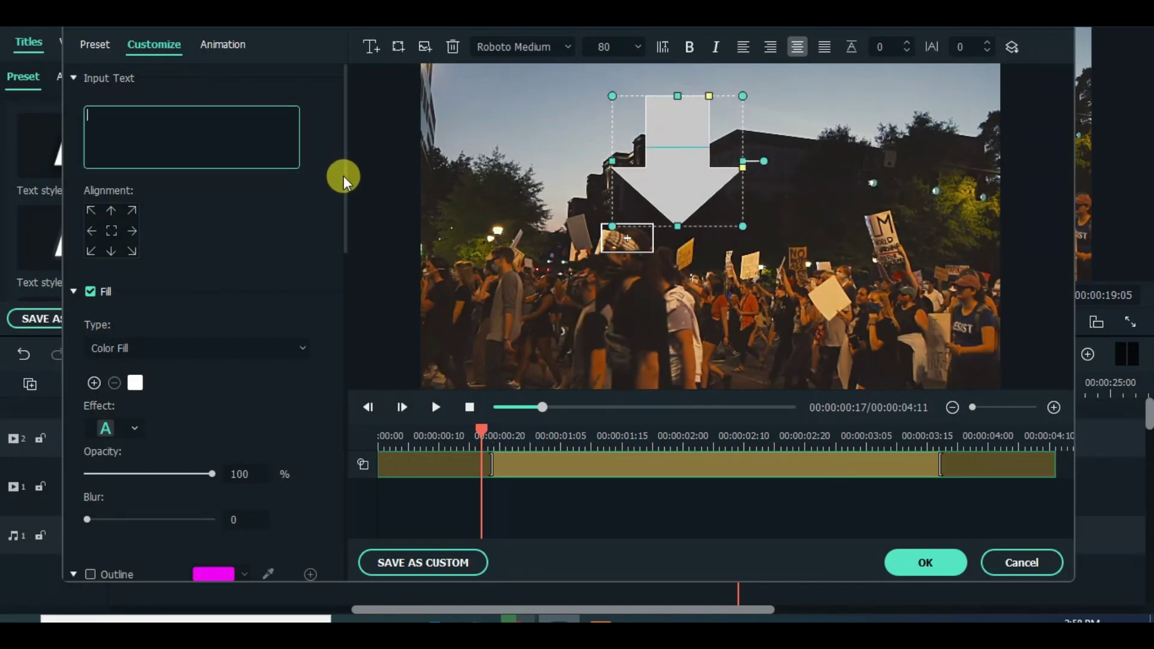
- Fill the arrow with dark red and set its white border to thickness 4 and blur 4
drag(343, 178, 347, 486)
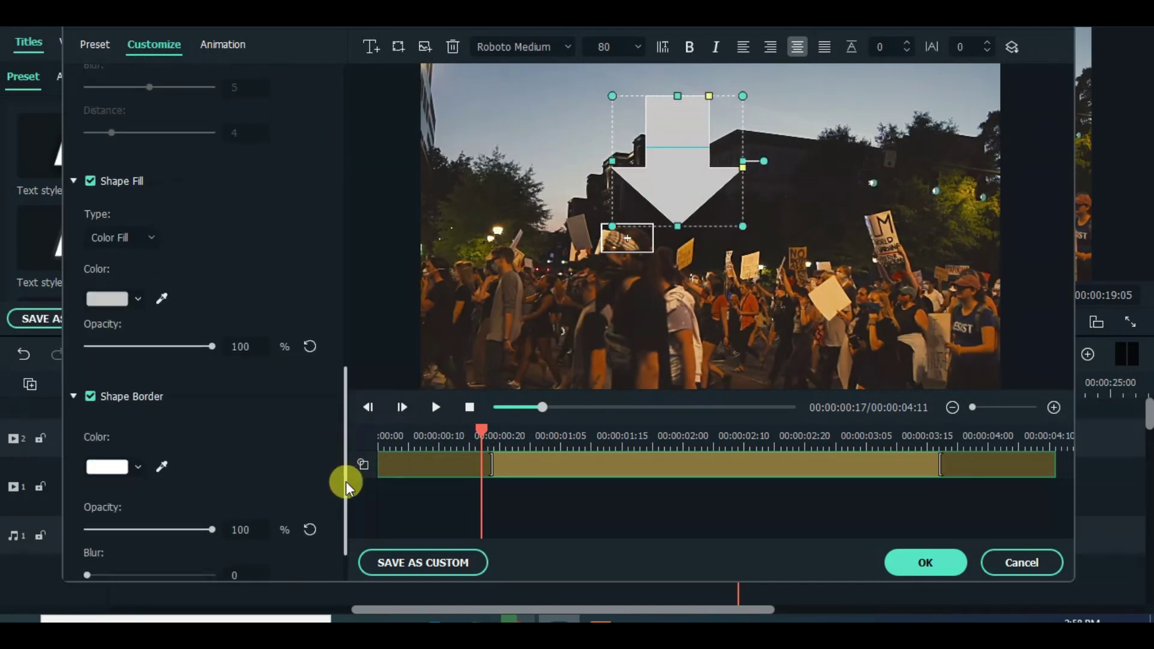
click(111, 294)
click(144, 379)
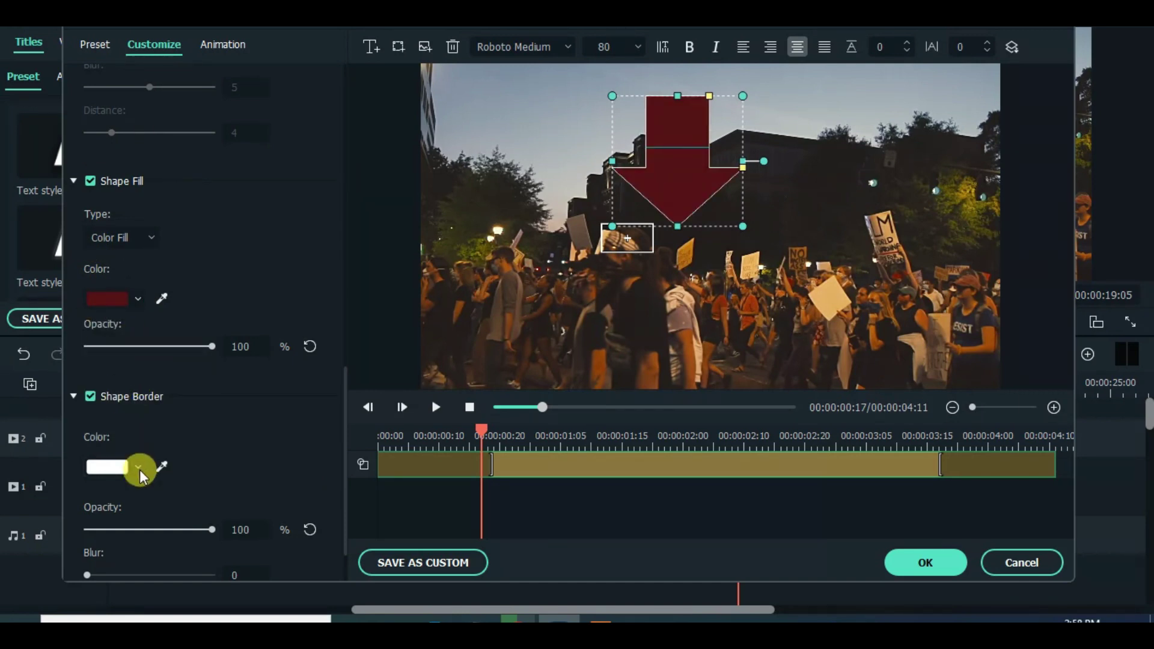
scroll(340, 401, down, 1)
click(247, 551)
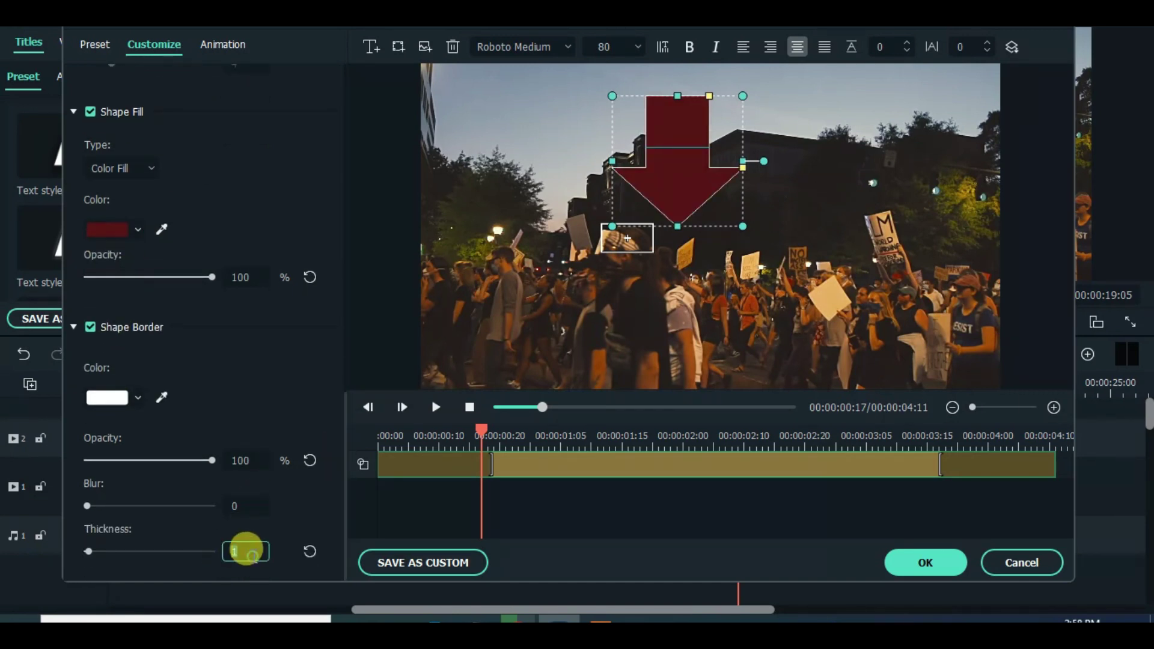
text(4)
click(197, 523)
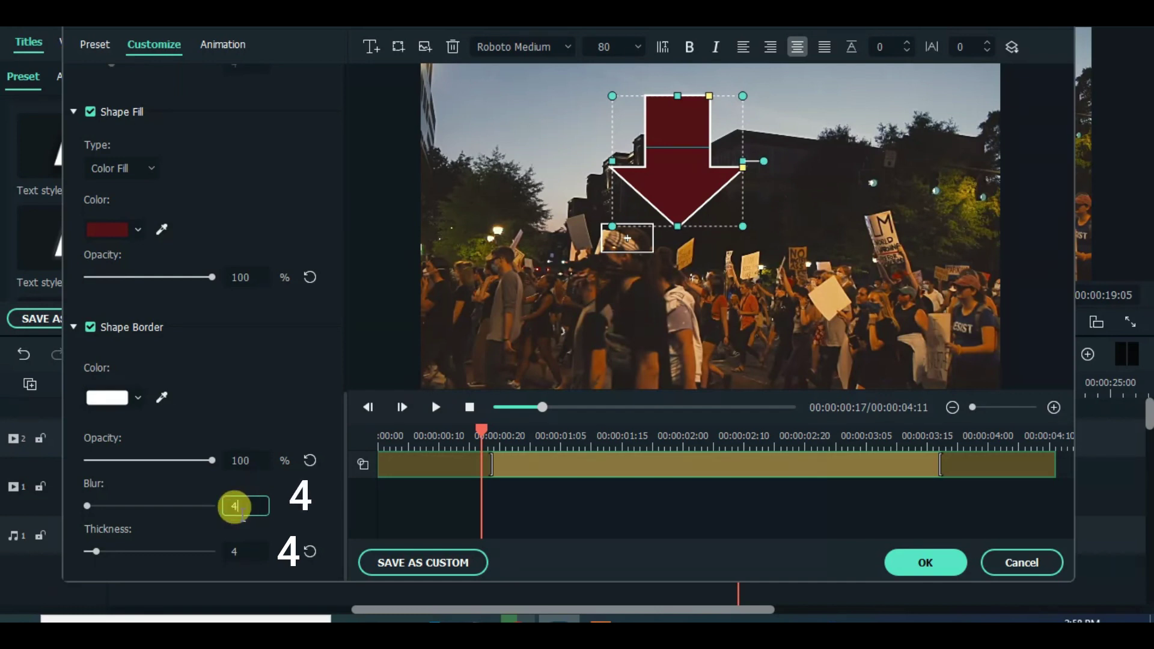
- Shrink the arrow to a short, narrow shape just above the tracked head and apply the title changes
drag(741, 161, 583, 157)
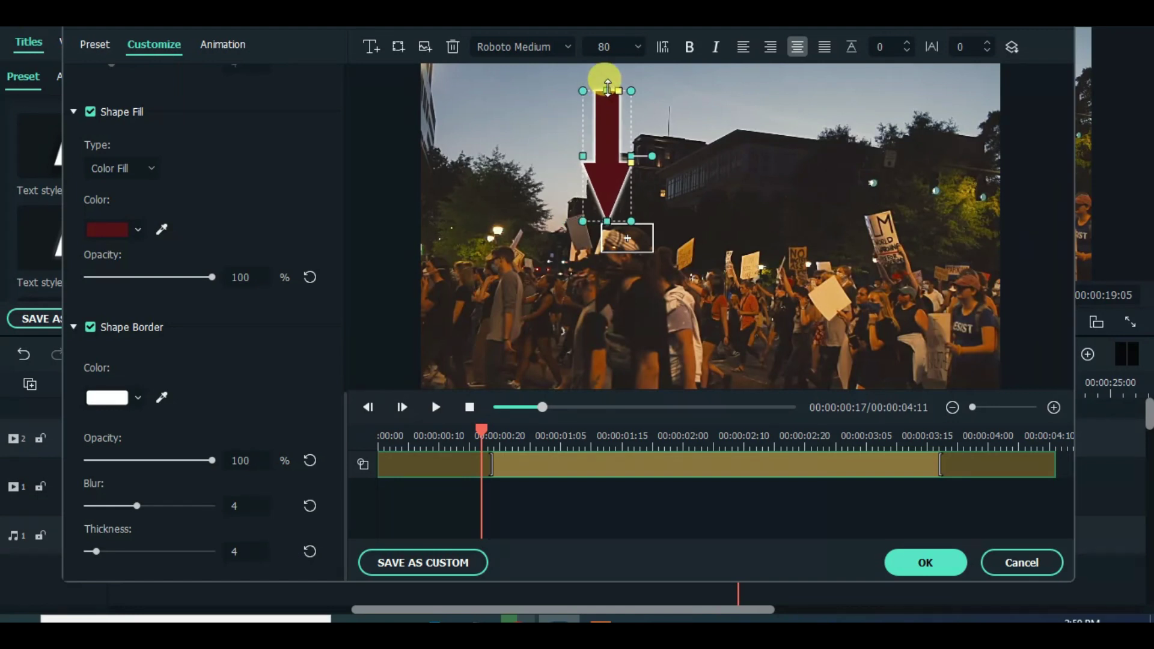
drag(607, 90, 608, 128)
drag(583, 176, 597, 177)
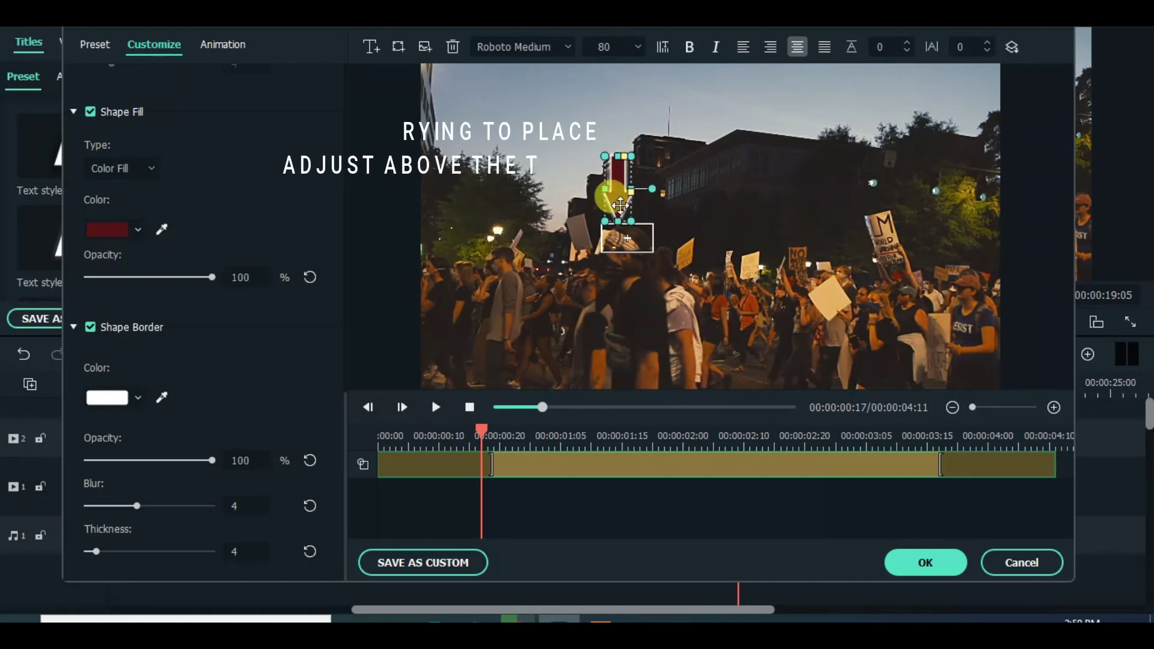
click(693, 211)
click(624, 192)
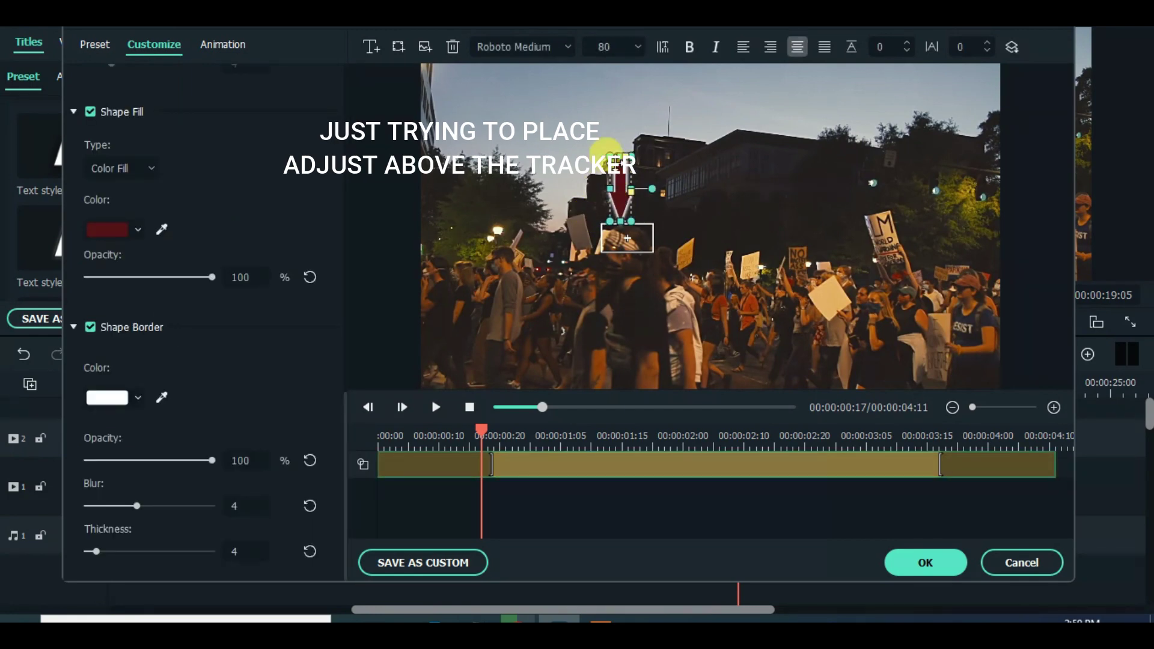
click(729, 180)
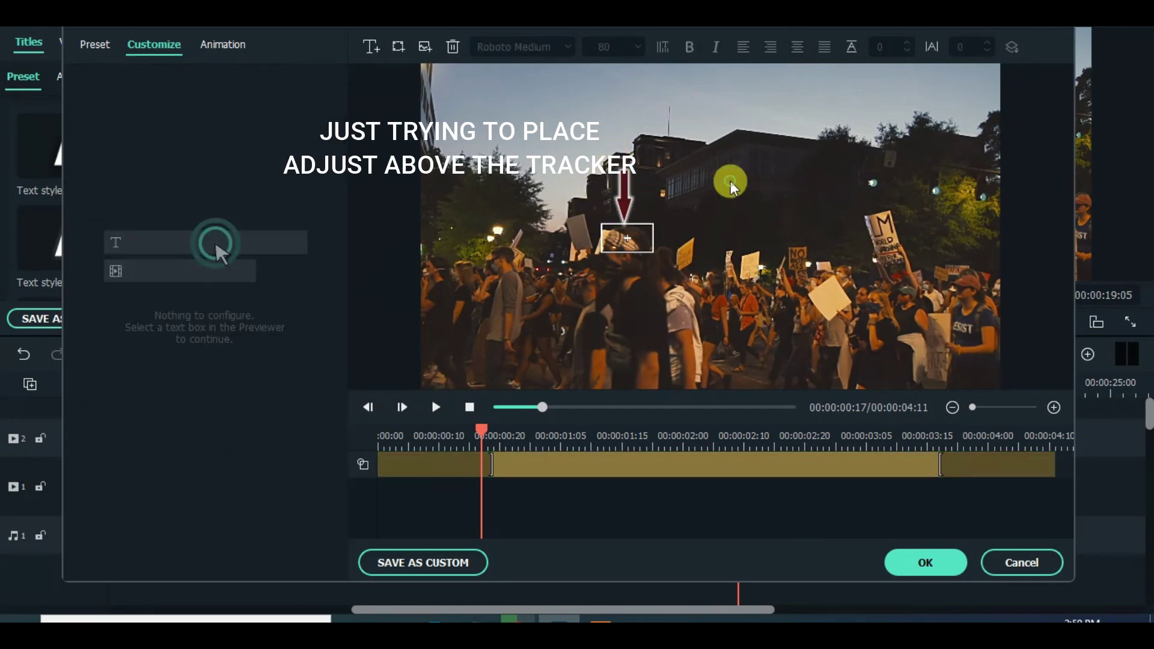
click(923, 561)
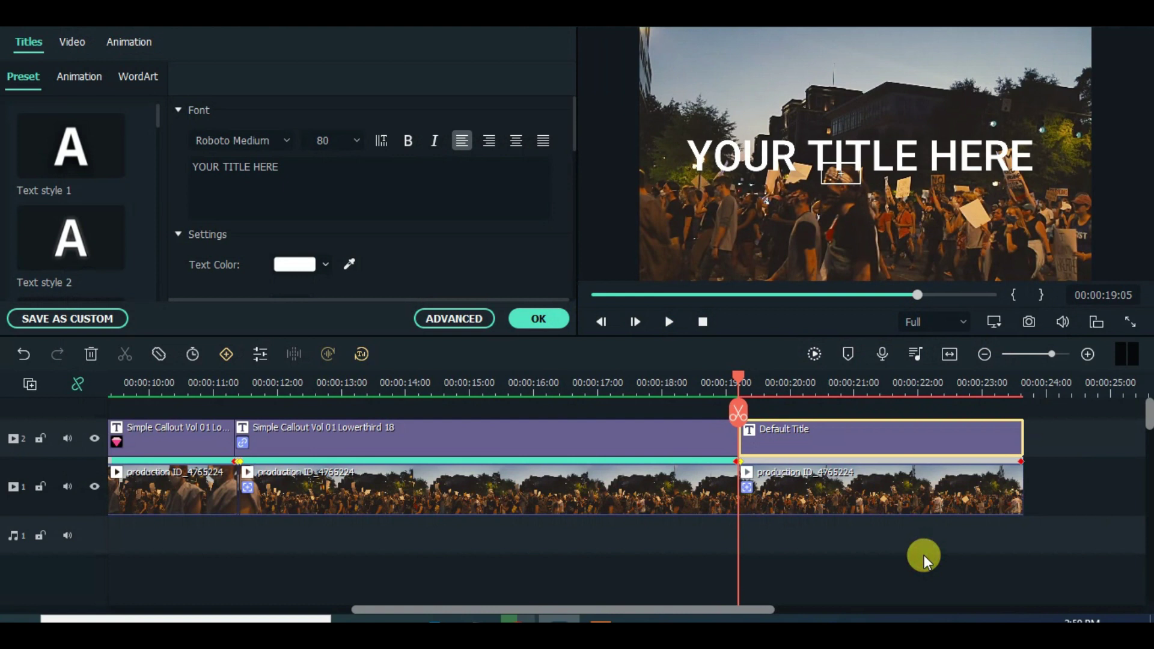
- Attach the Default Title to the third video segment's motion tracking
click(821, 486)
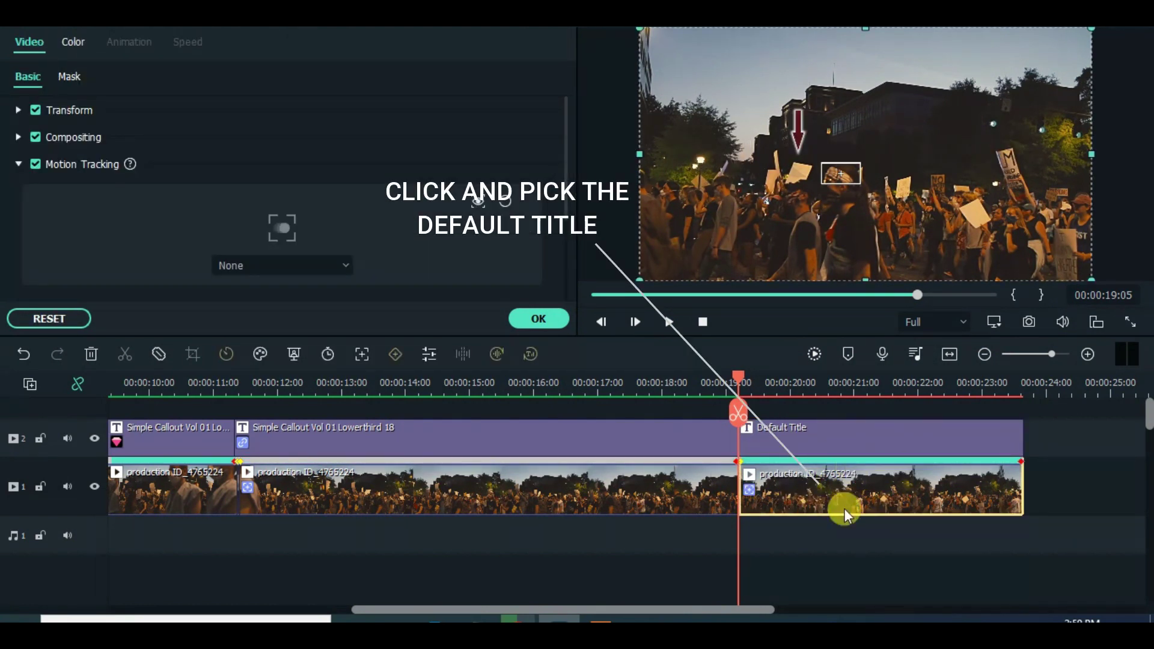
click(275, 262)
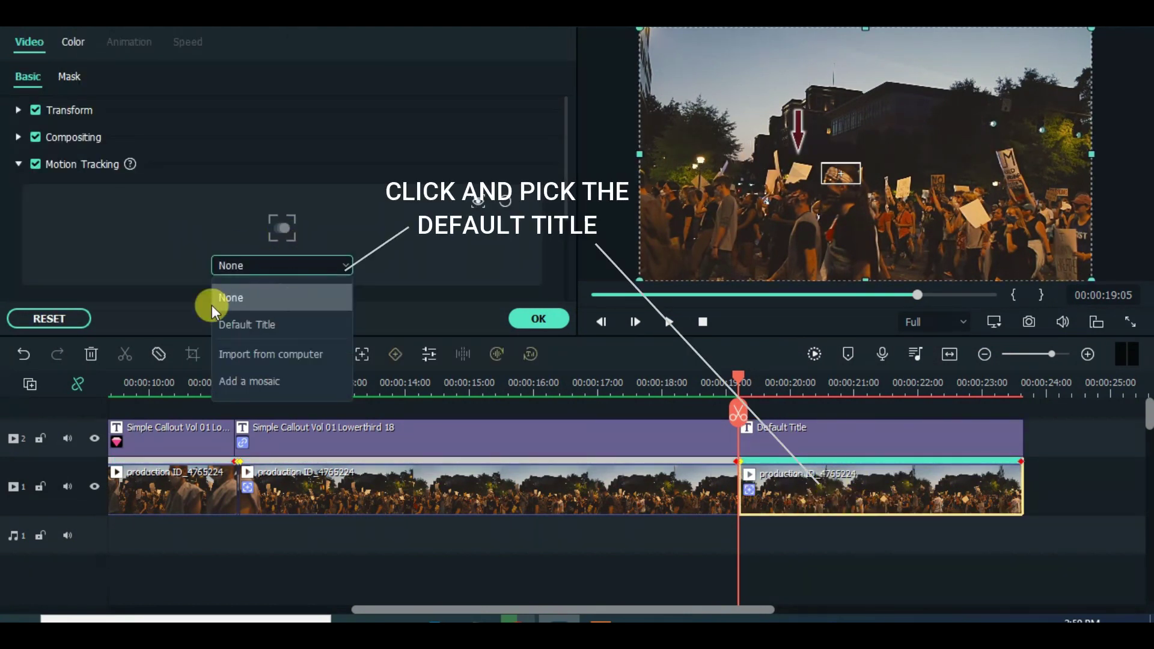
click(254, 326)
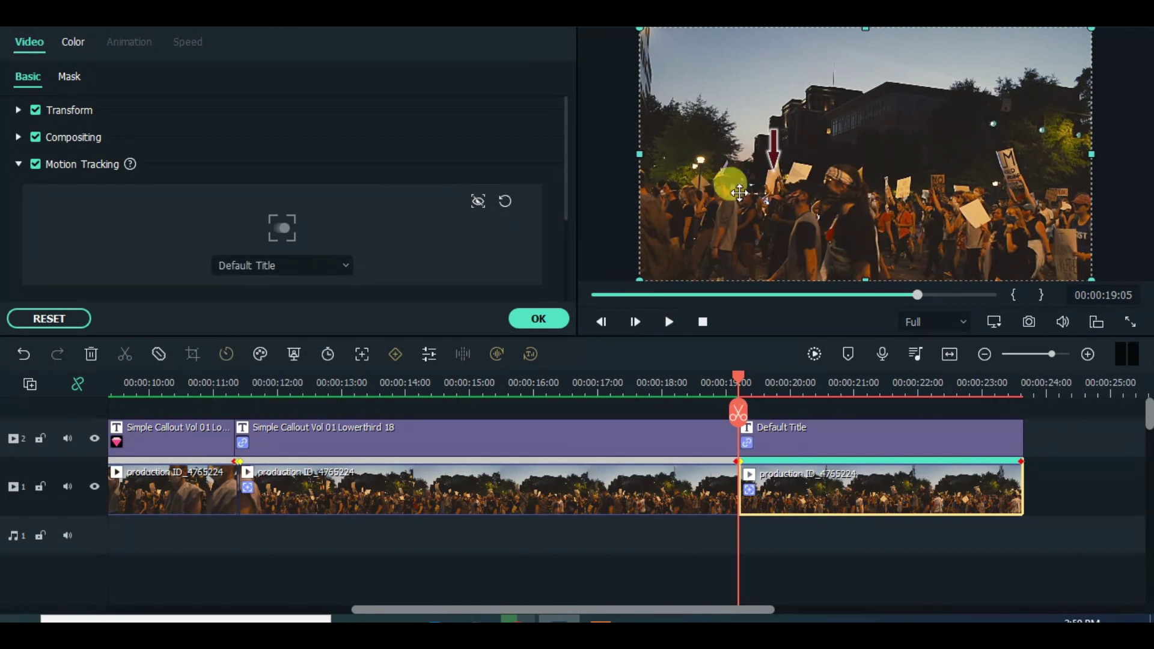
- Position the arrow directly above the tracked person's head in the preview and confirm the placement
drag(776, 183, 838, 150)
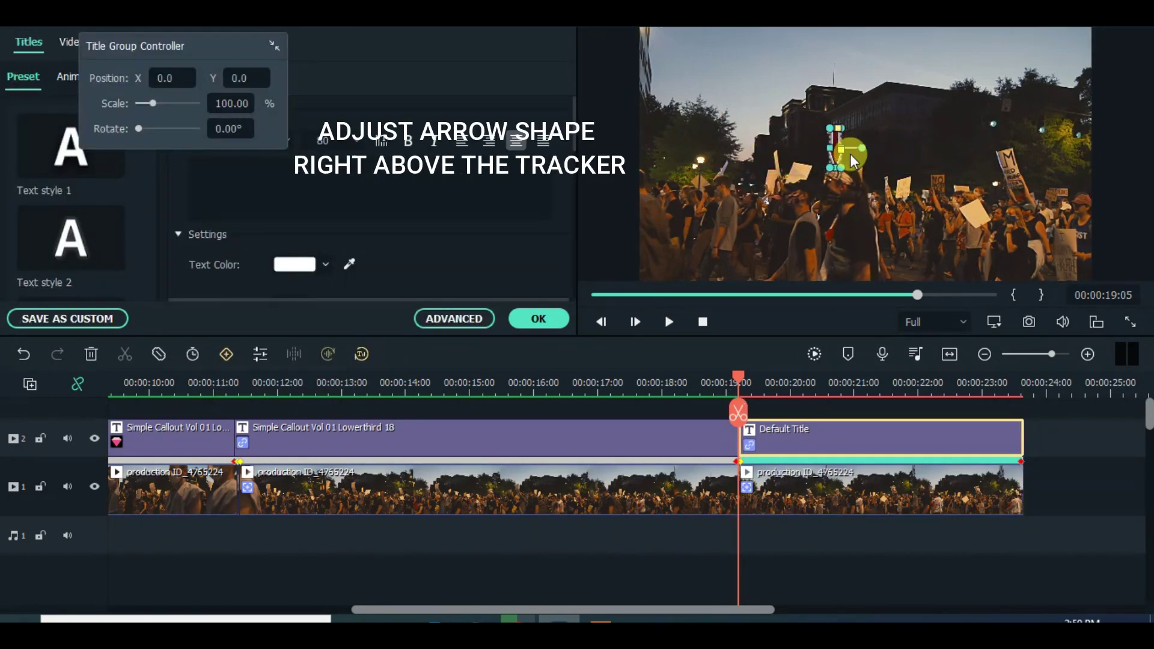
click(857, 164)
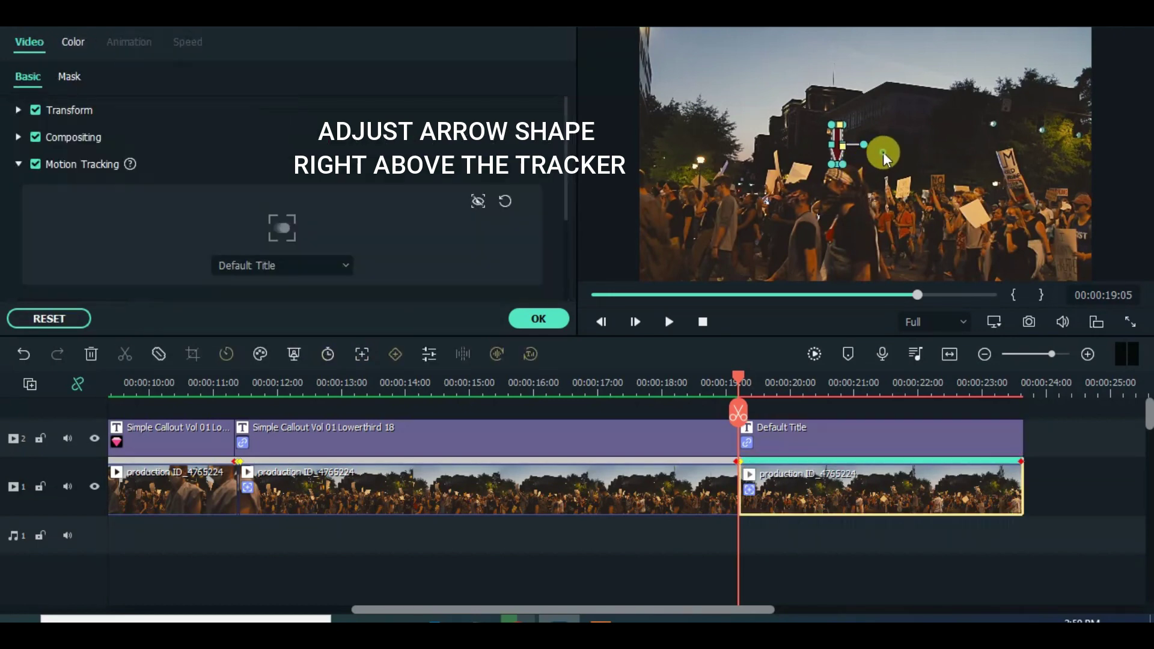
click(839, 149)
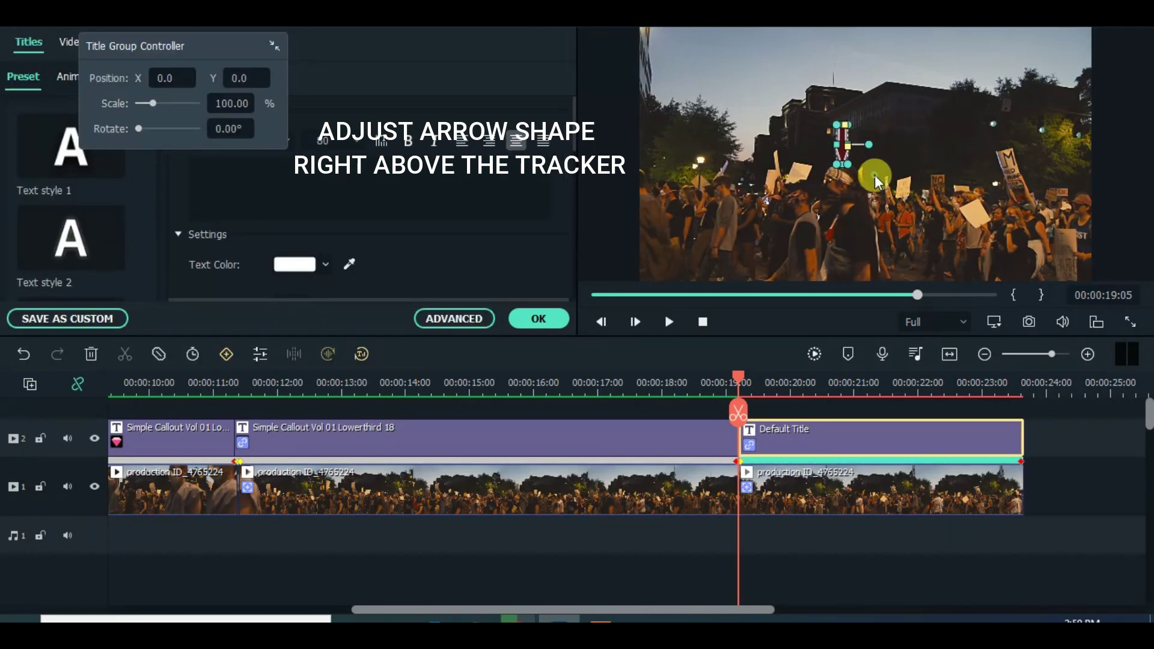
drag(875, 175, 885, 161)
click(544, 319)
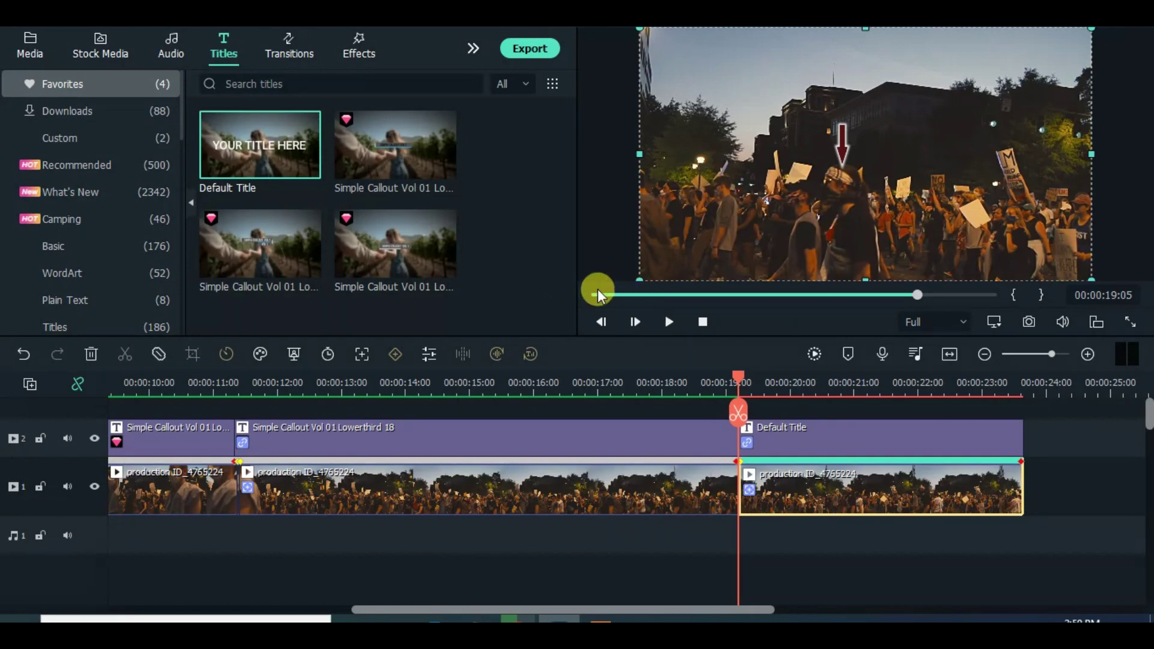
- Render the timeline preview and play the whole video from the start to check the callouts and the arrow
click(597, 293)
click(671, 318)
drag(930, 384, 904, 380)
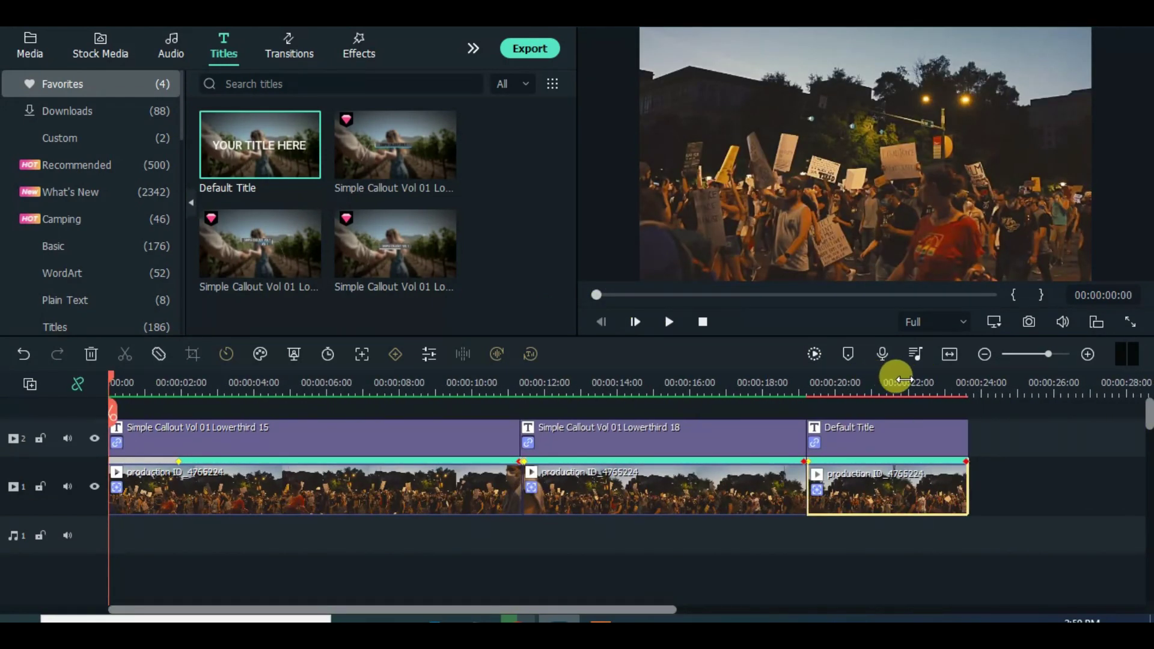
click(830, 343)
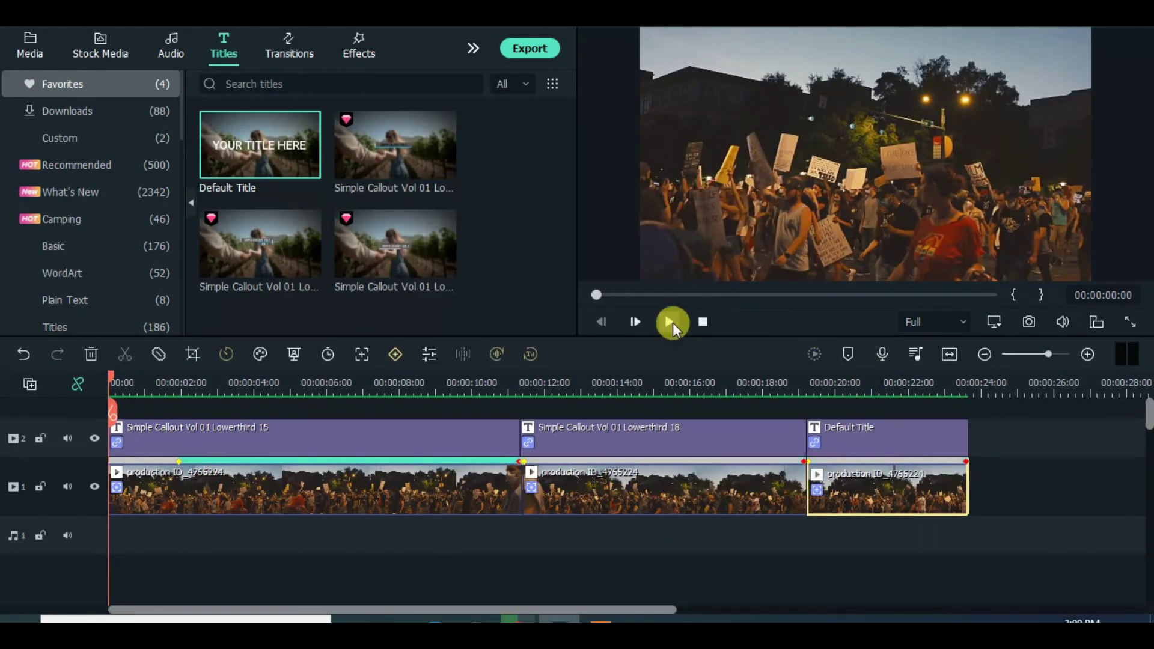
click(528, 382)
drag(508, 381, 724, 372)
click(671, 324)
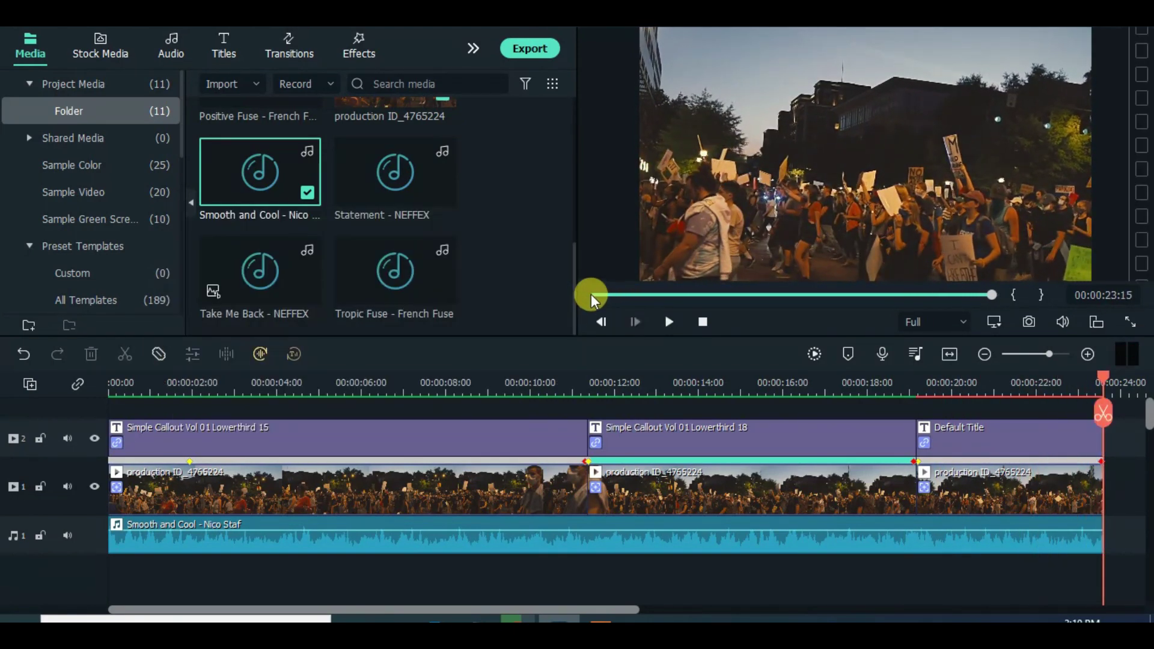
click(593, 294)
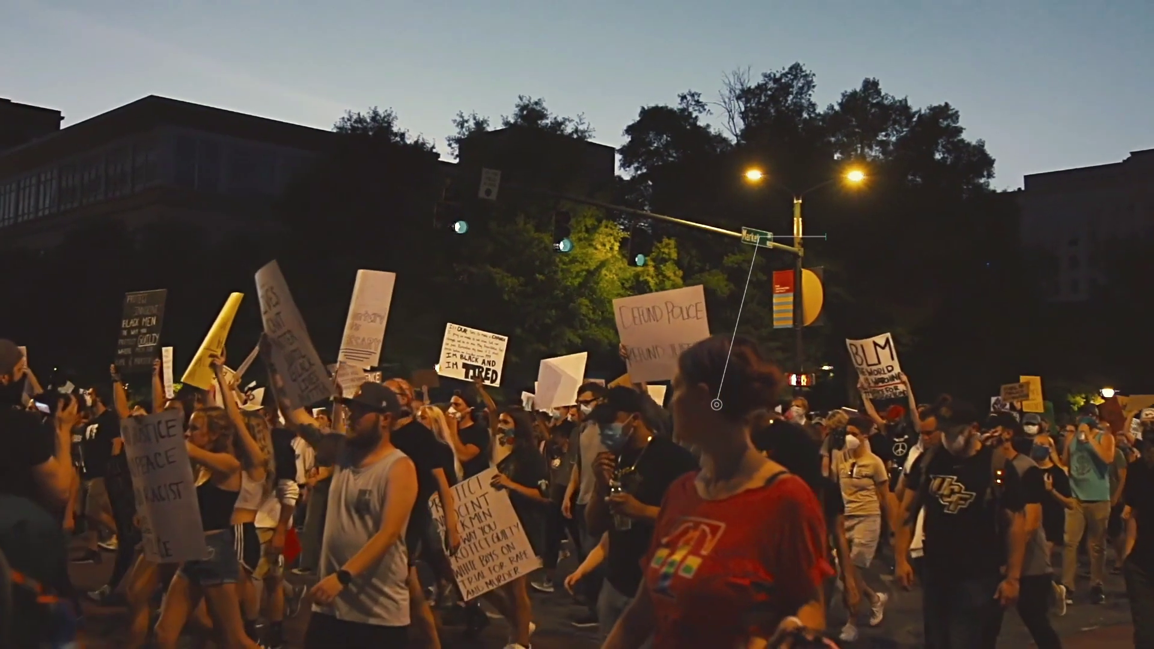